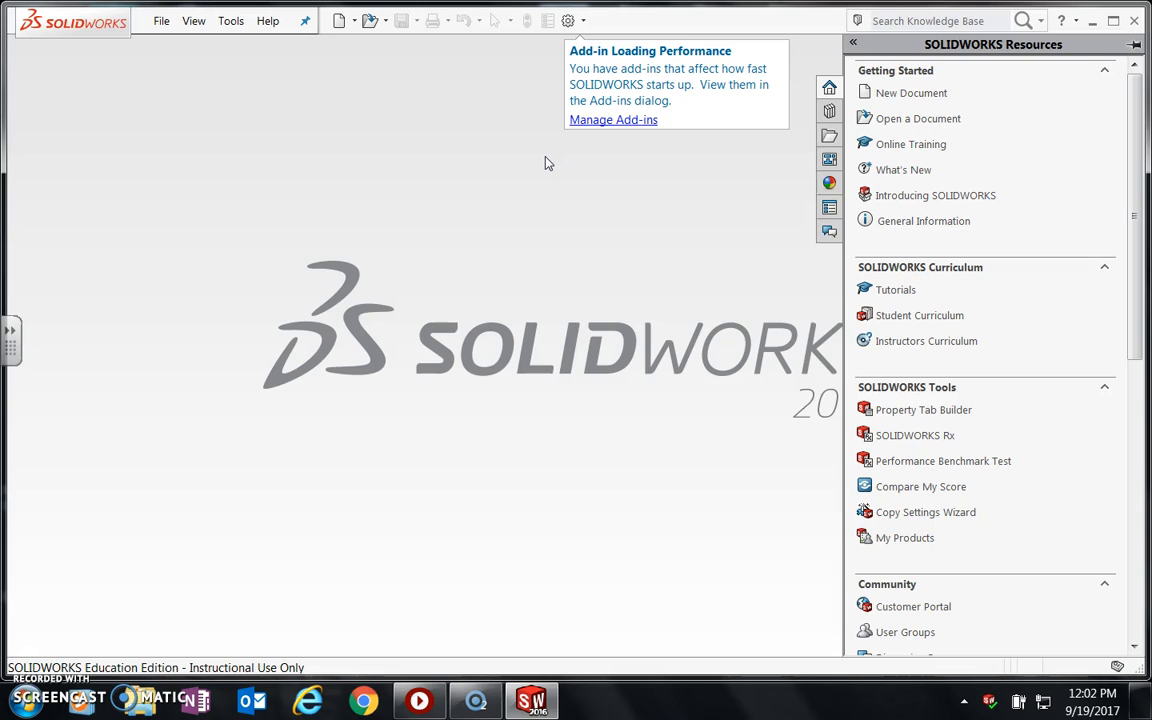
# - Create a new part document
pyautogui.click(481, 129)
pyautogui.click(729, 241)
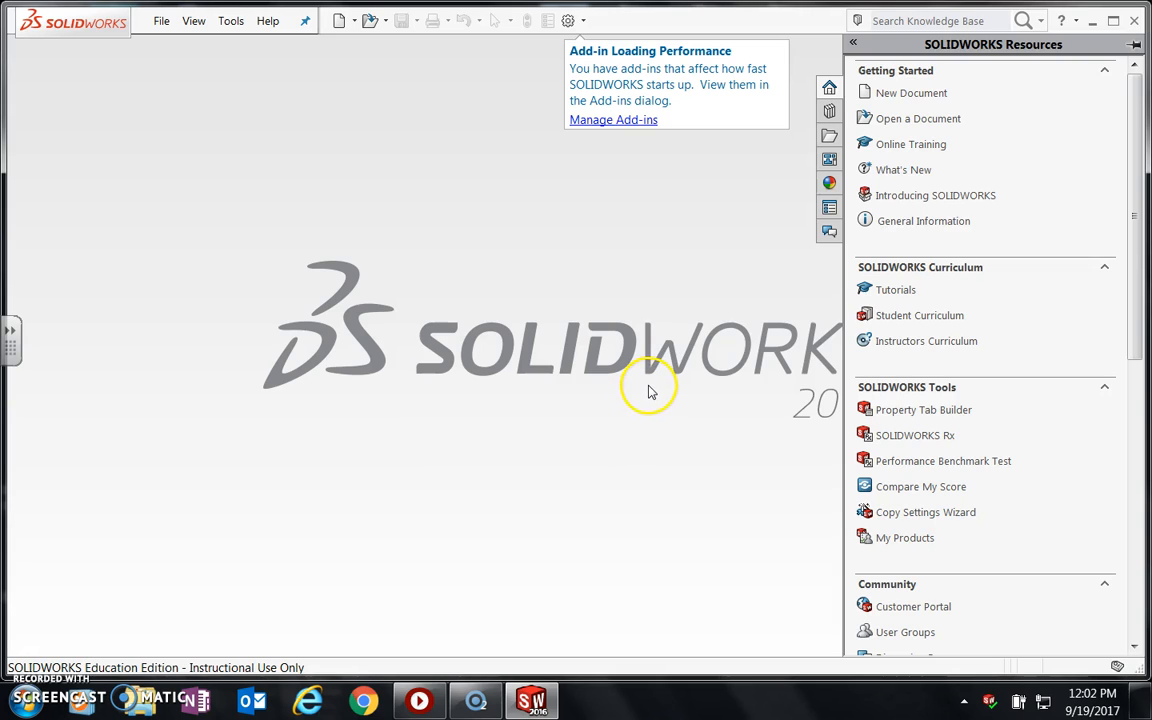
pyautogui.click(573, 156)
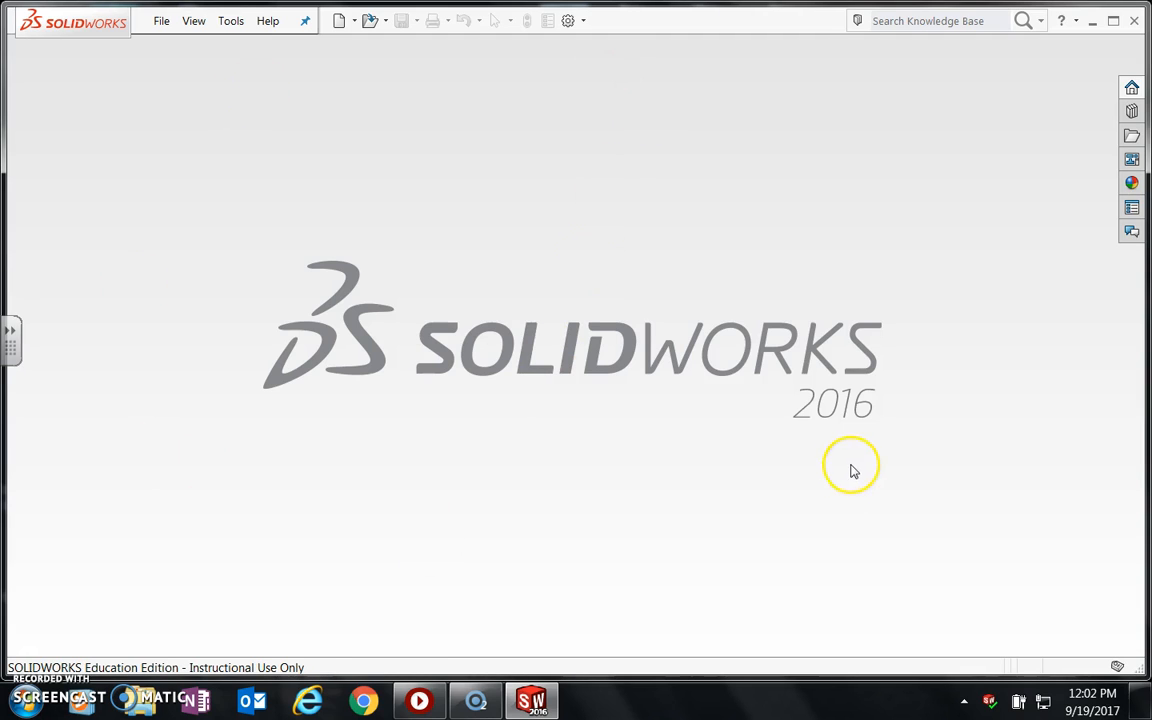
pyautogui.click(1131, 90)
pyautogui.click(878, 93)
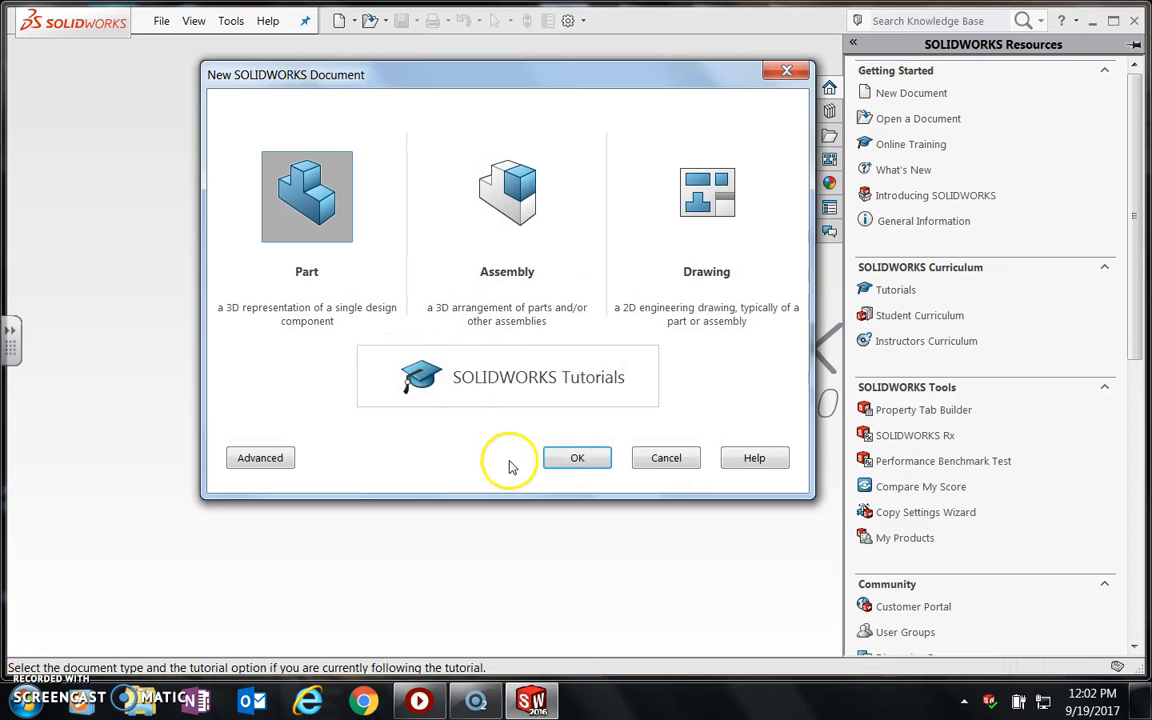
pyautogui.click(577, 459)
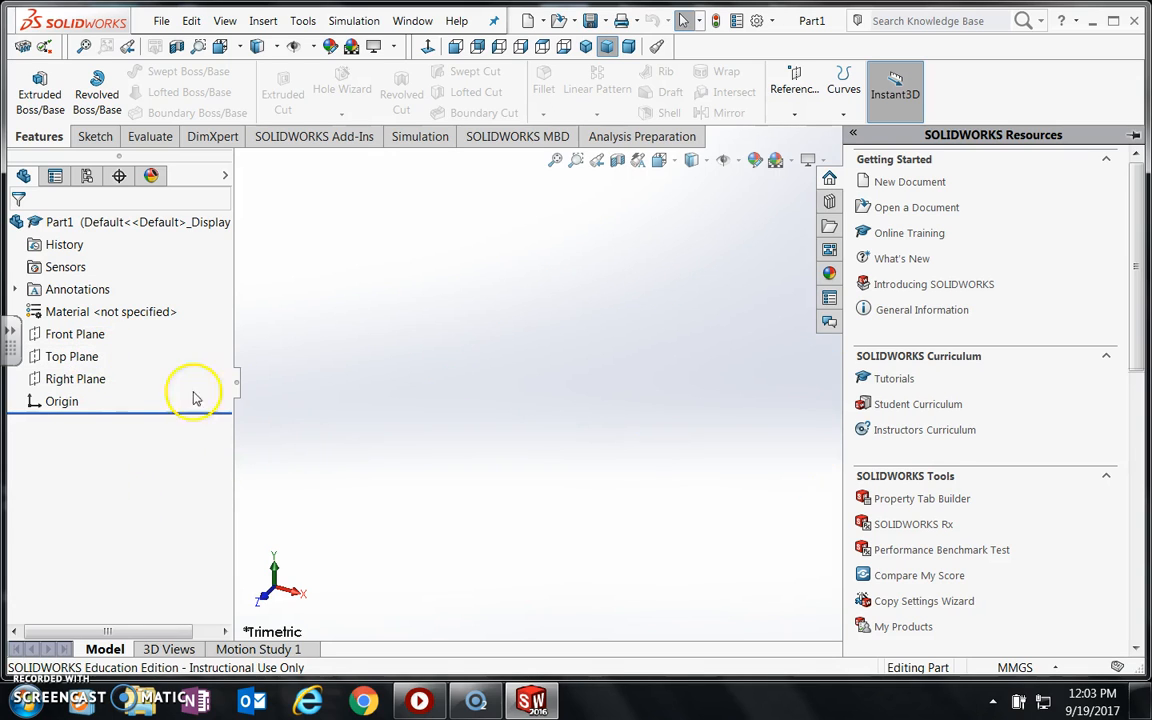
# - Sketch a six-sided polygon on the Top Plane, centred on the origin, with an inscribed circle about 149 mm in diameter
pyautogui.click(72, 356)
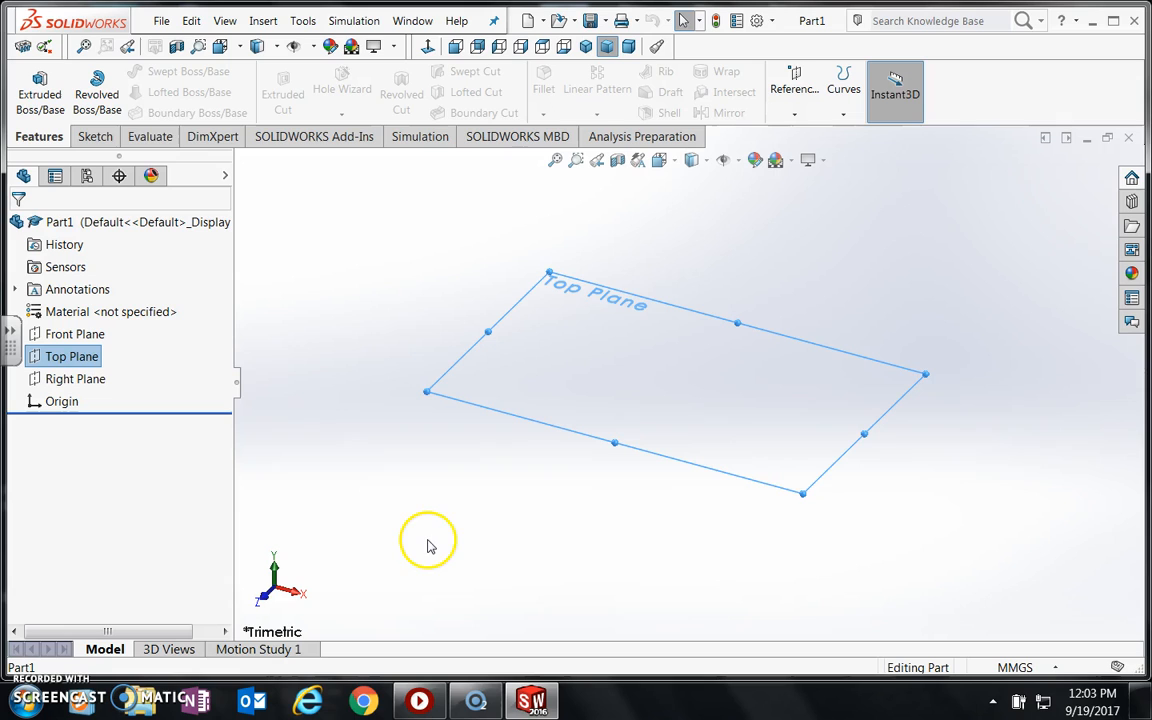
pyautogui.click(95, 136)
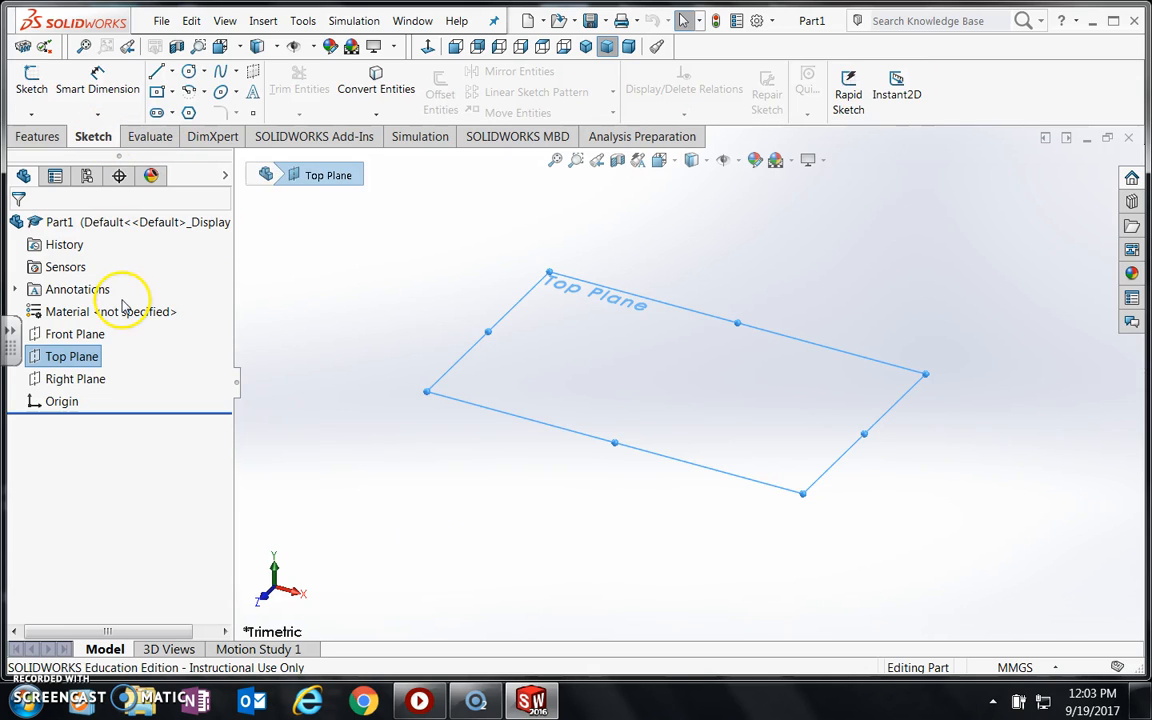
pyautogui.click(189, 113)
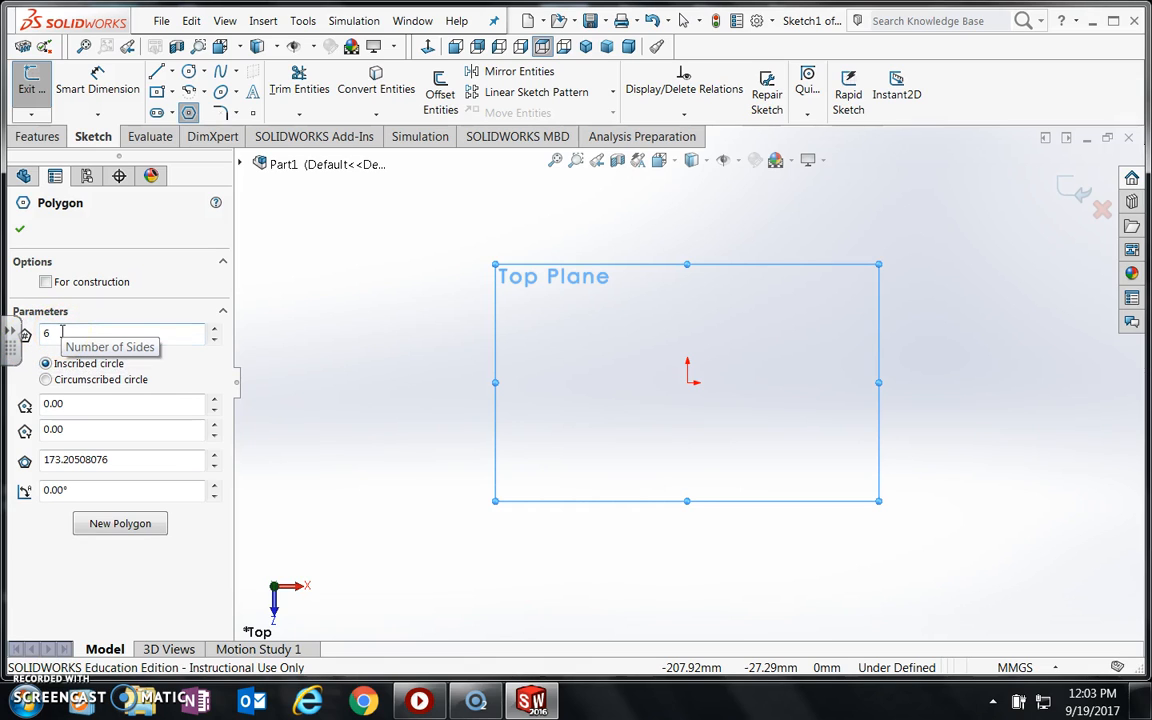
pyautogui.click(687, 382)
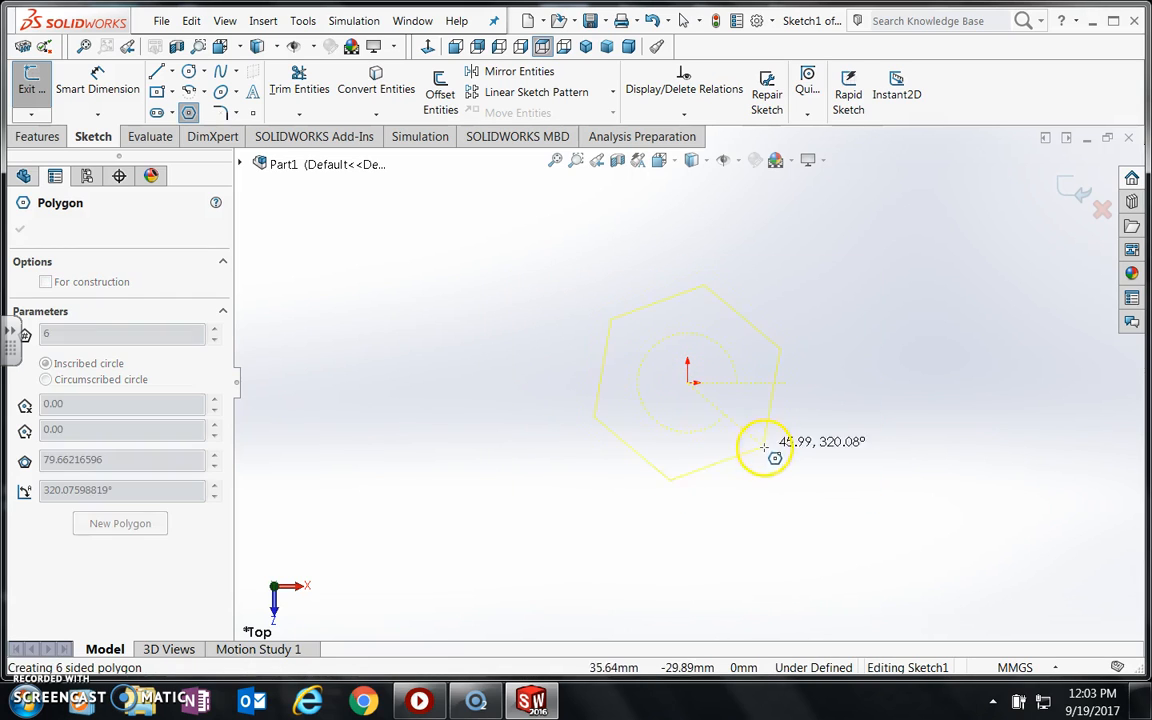
pyautogui.click(827, 501)
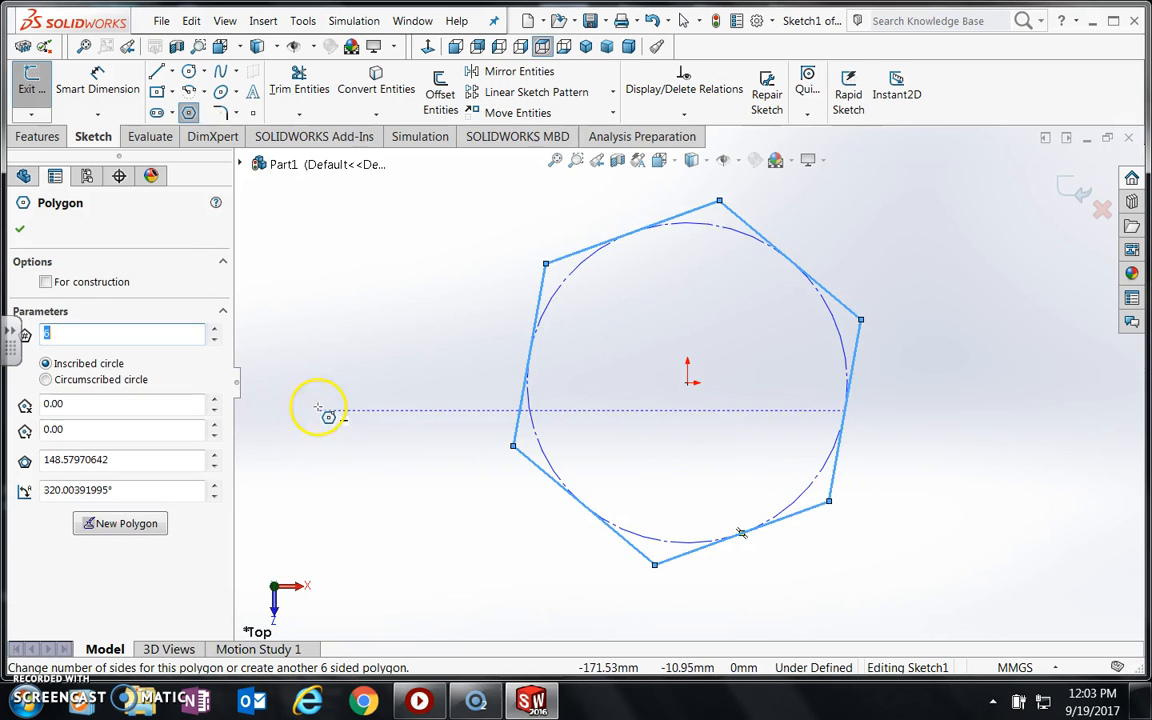
# - Dimension the hexagon's inscribed construction circle to a diameter of 30 mm
pyautogui.click(125, 96)
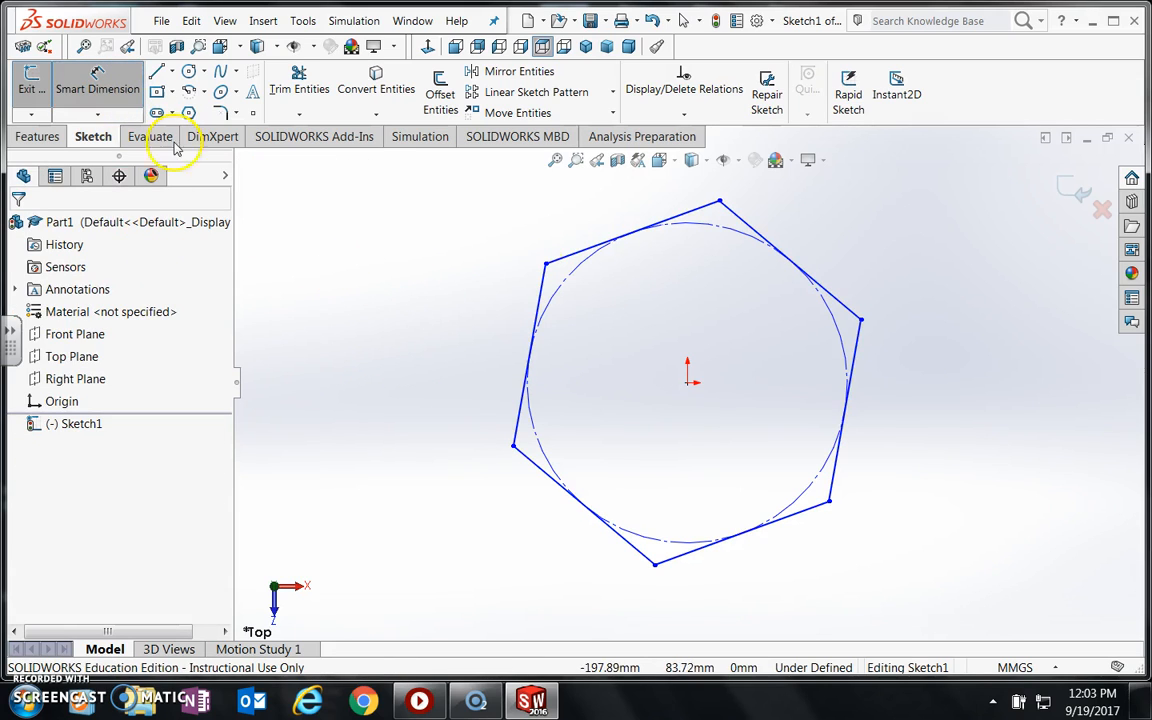
pyautogui.click(554, 289)
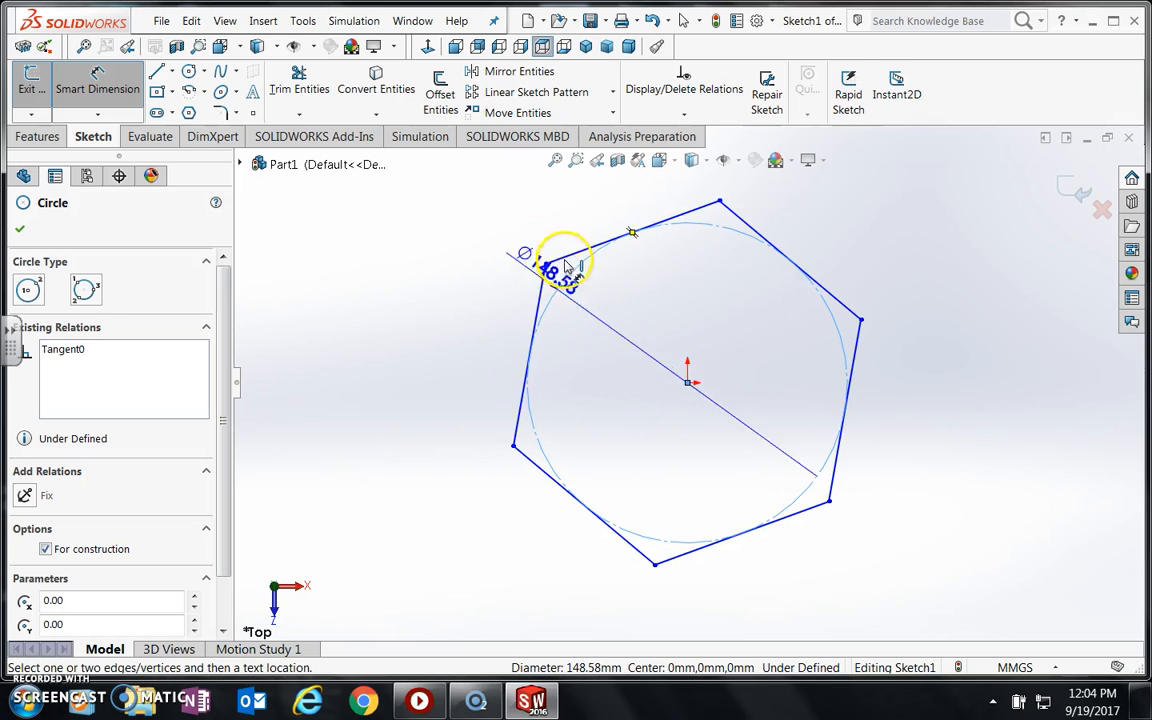
pyautogui.click(475, 400)
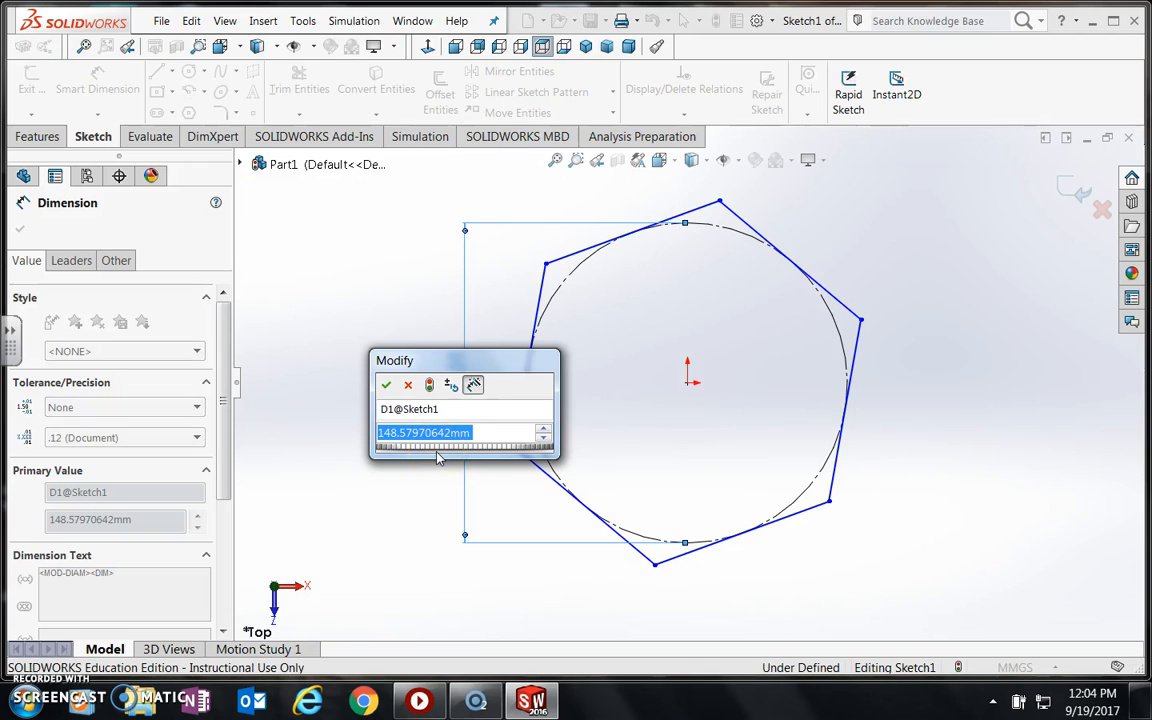
pyautogui.write('3')
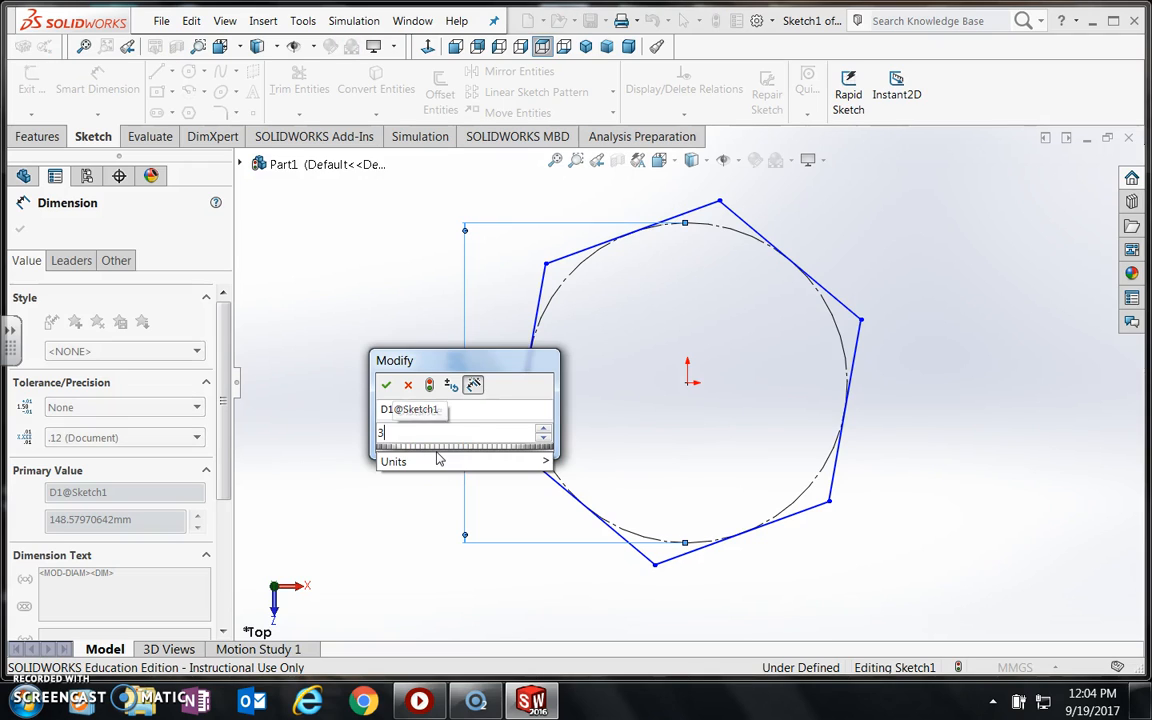
pyautogui.write('0')
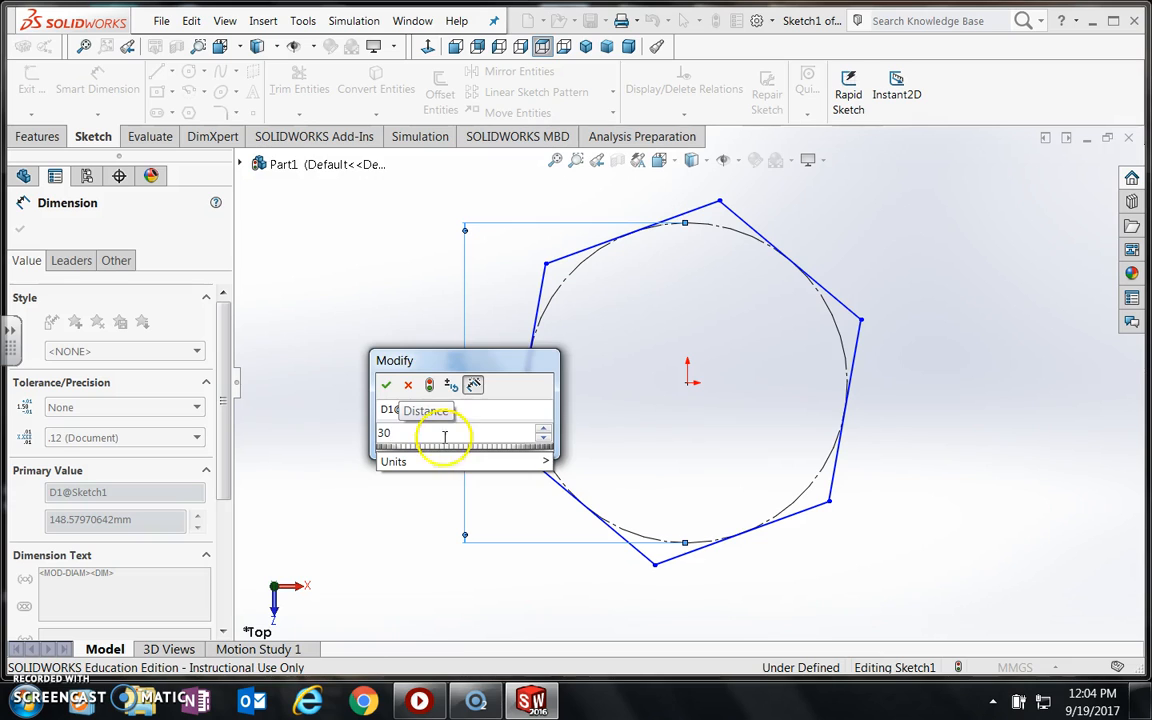
pyautogui.click(387, 387)
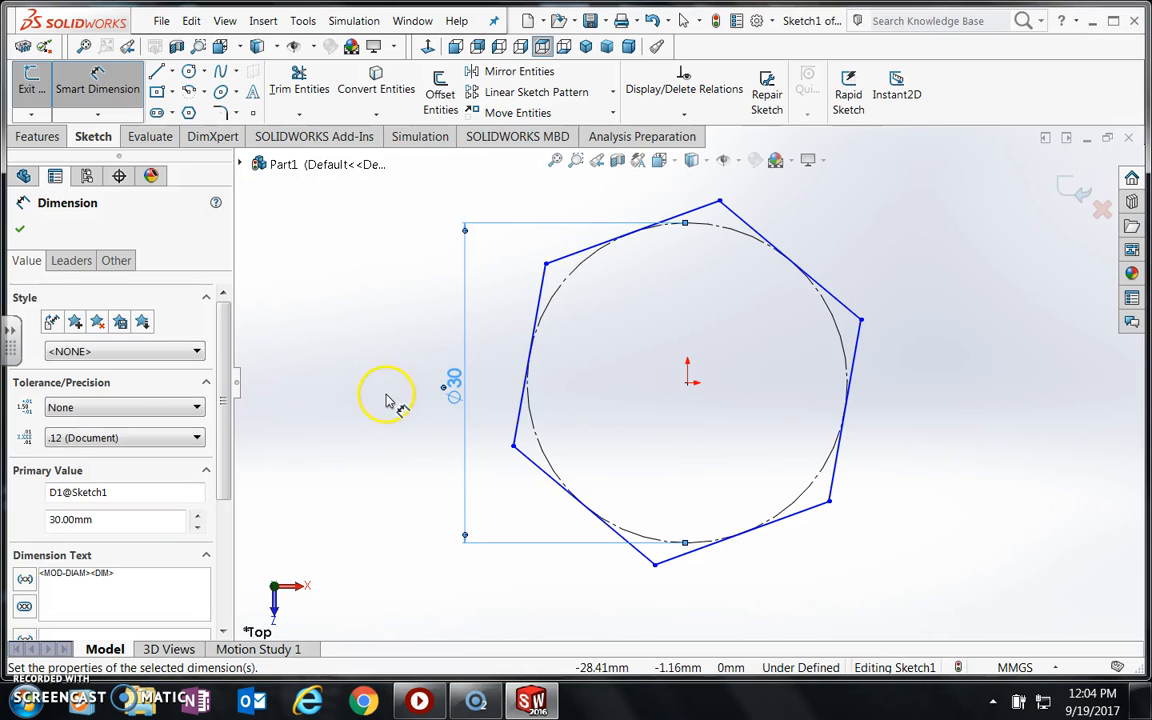
# - Extrude the hexagon sketch as a blind boss 10 mm deep
pyautogui.click(40, 137)
pyautogui.click(40, 96)
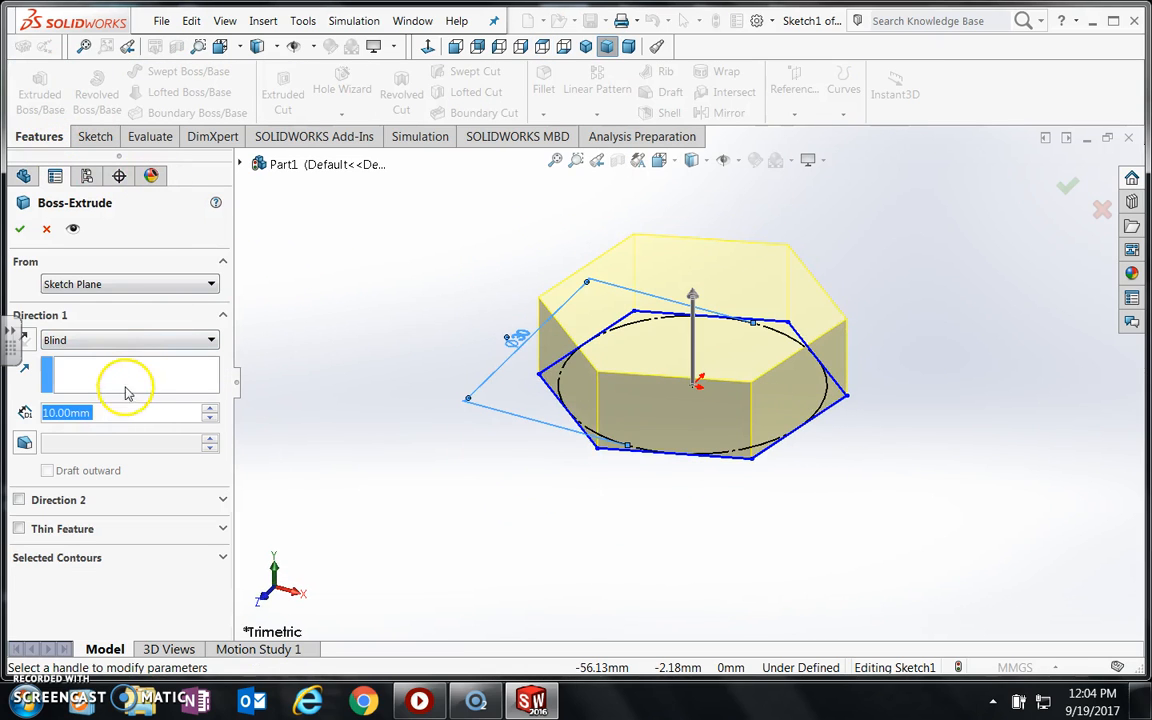
pyautogui.click(20, 230)
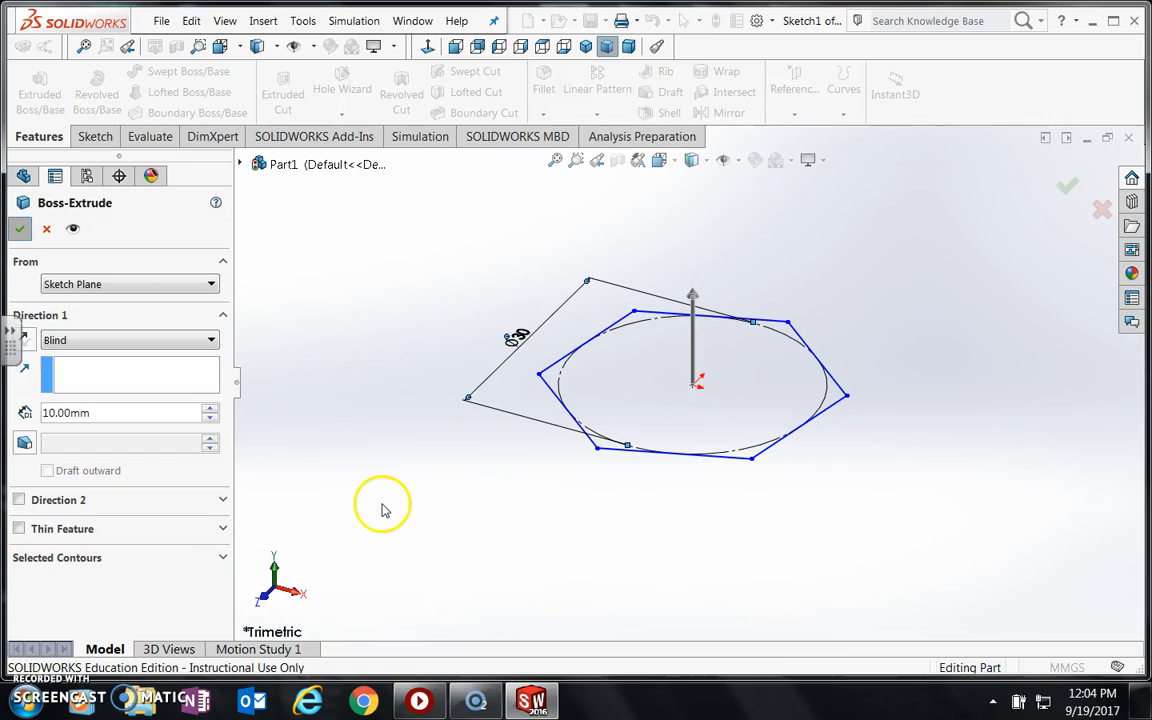
# - Inspect the hexagonal block at different zoom levels, then fit the whole part in the view
pyautogui.scroll(3, 884, 326)
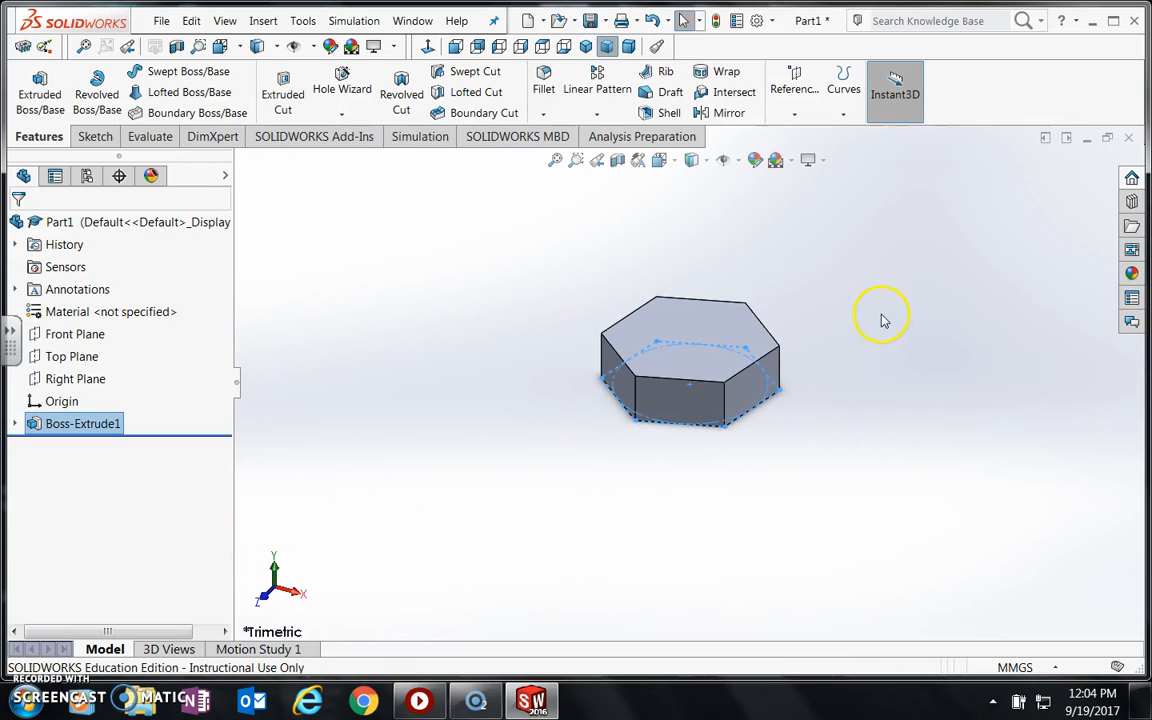
pyautogui.scroll(-3, 882, 320)
pyautogui.scroll(1, 418, 345)
pyautogui.scroll(-2, 527, 391)
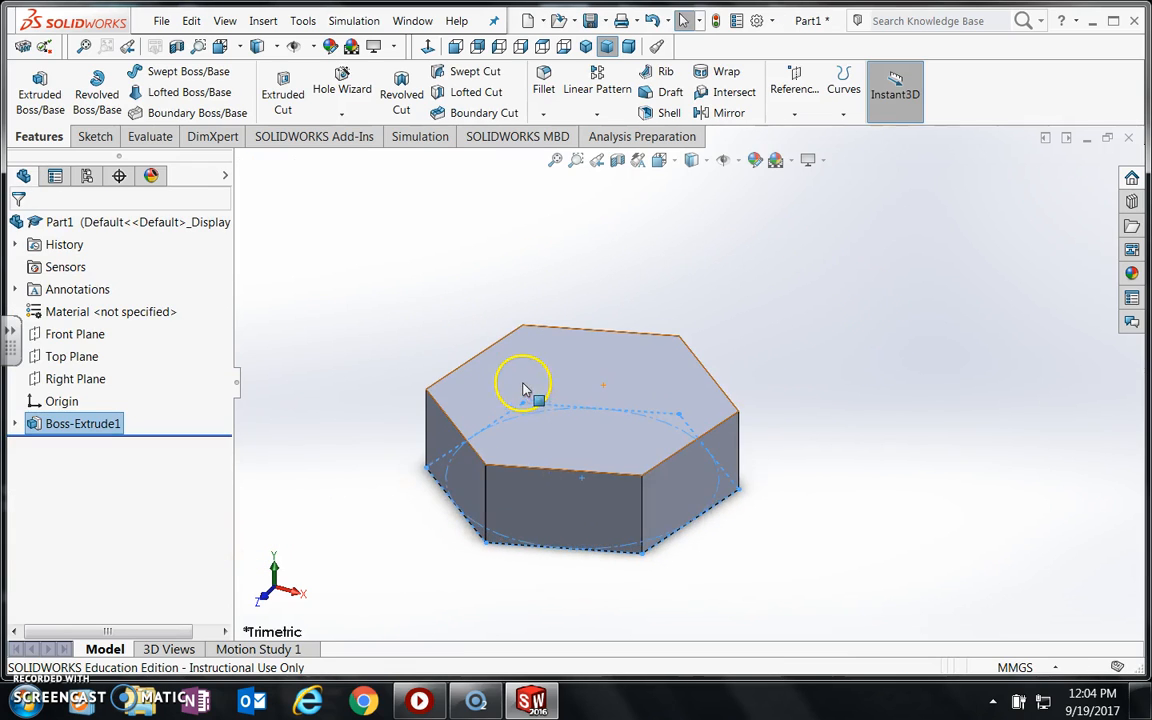
pyautogui.scroll(2, 581, 432)
pyautogui.scroll(-1, 660, 418)
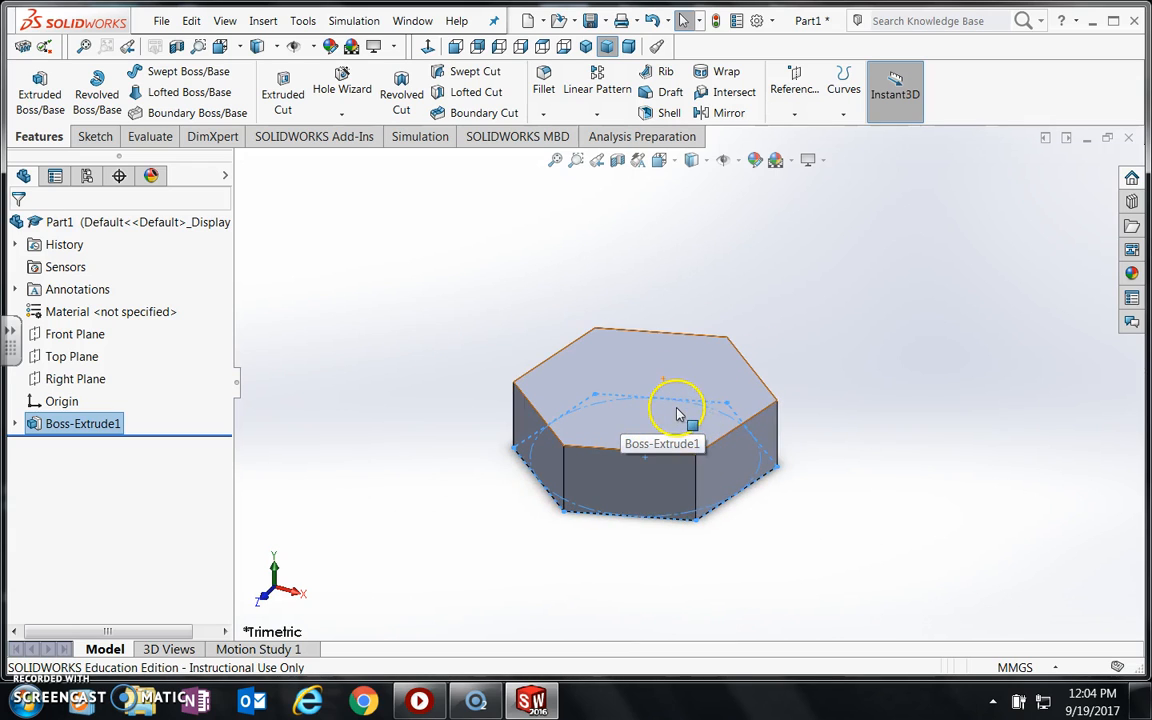
pyautogui.scroll(1, 930, 340)
pyautogui.scroll(-4, 921, 350)
pyautogui.scroll(3, 900, 351)
pyautogui.scroll(-2, 780, 352)
pyautogui.scroll(1, 600, 337)
pyautogui.scroll(-2, 543, 375)
pyautogui.scroll(-1, 545, 376)
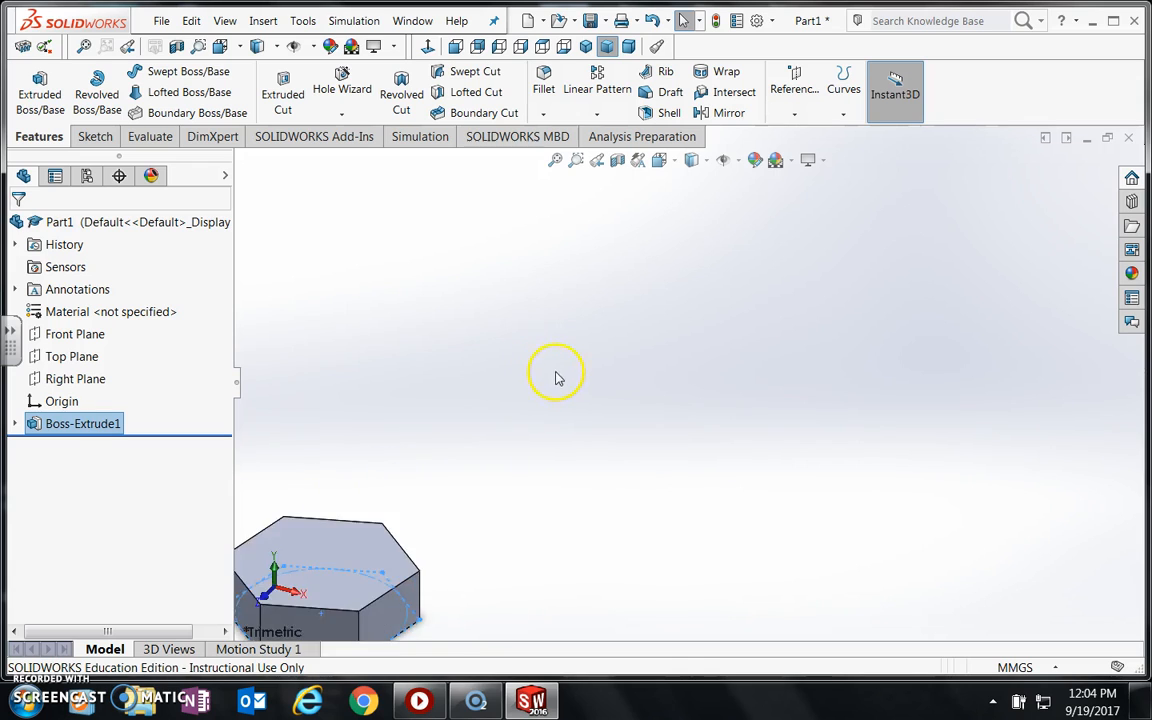
pyautogui.scroll(3, 527, 437)
pyautogui.scroll(1, 555, 465)
pyautogui.scroll(-1, 620, 433)
pyautogui.scroll(-5, 540, 420)
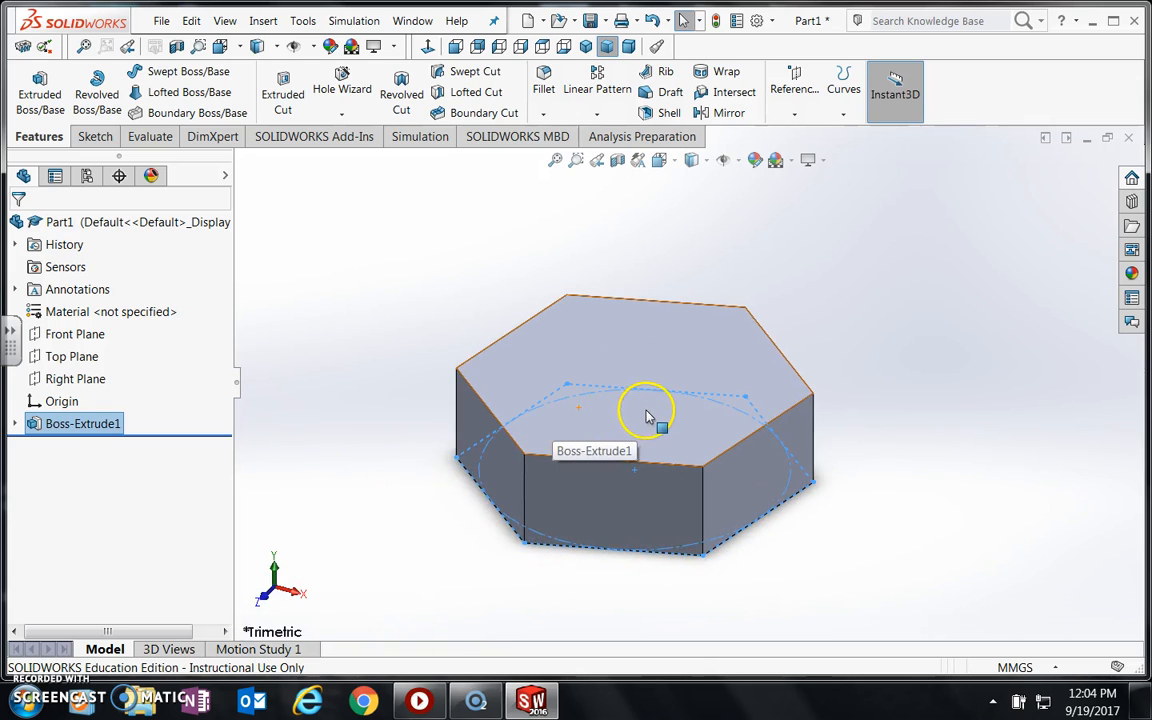
pyautogui.scroll(6, 647, 416)
pyautogui.press('f')
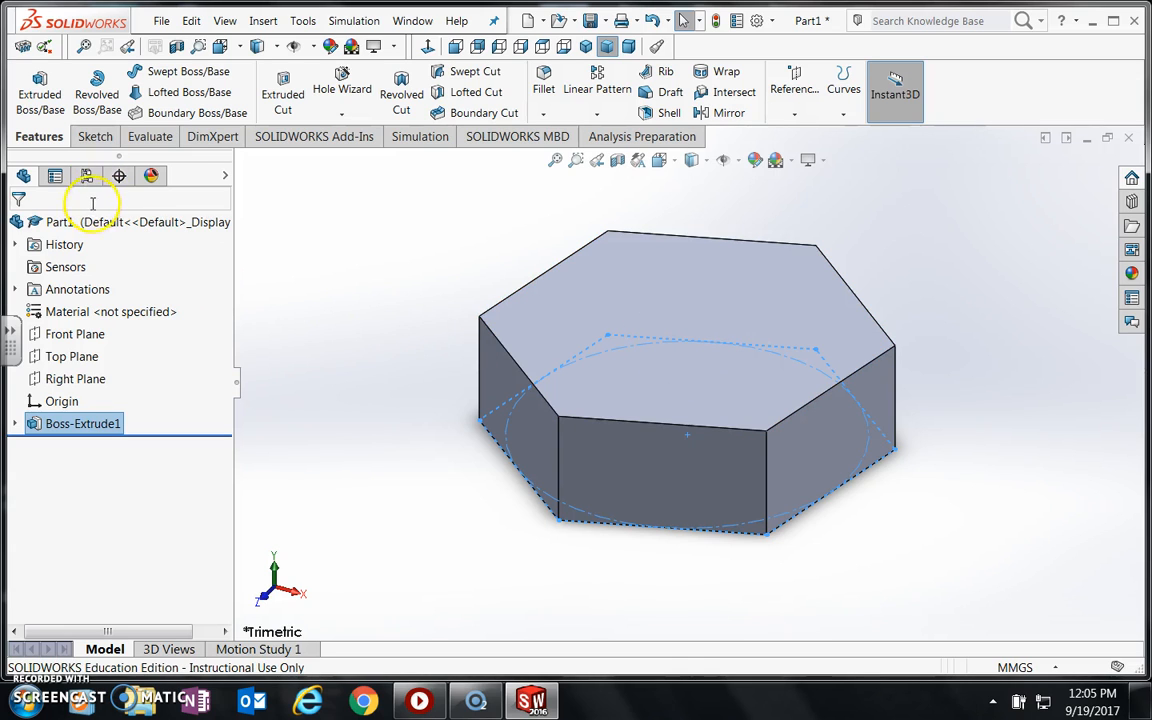
# - Sketch a circle about 24.66 mm in diameter on the block's top hexagonal face, centred on the origin
pyautogui.click(700, 315)
pyautogui.click(94, 137)
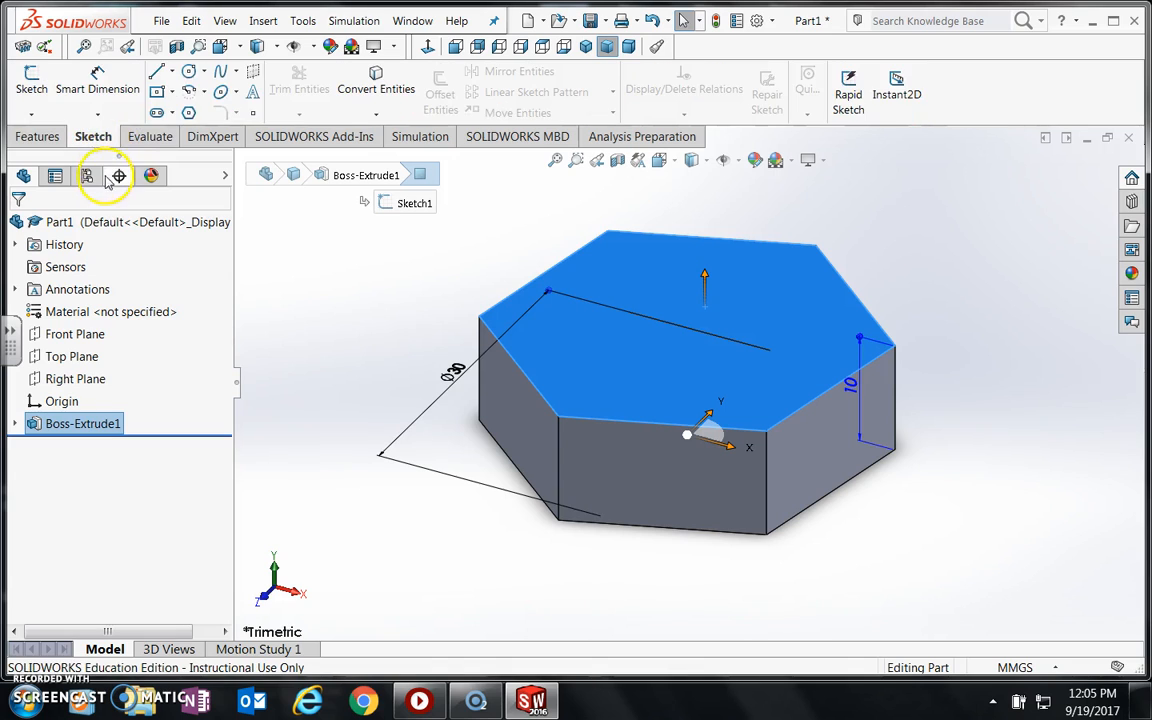
pyautogui.click(188, 72)
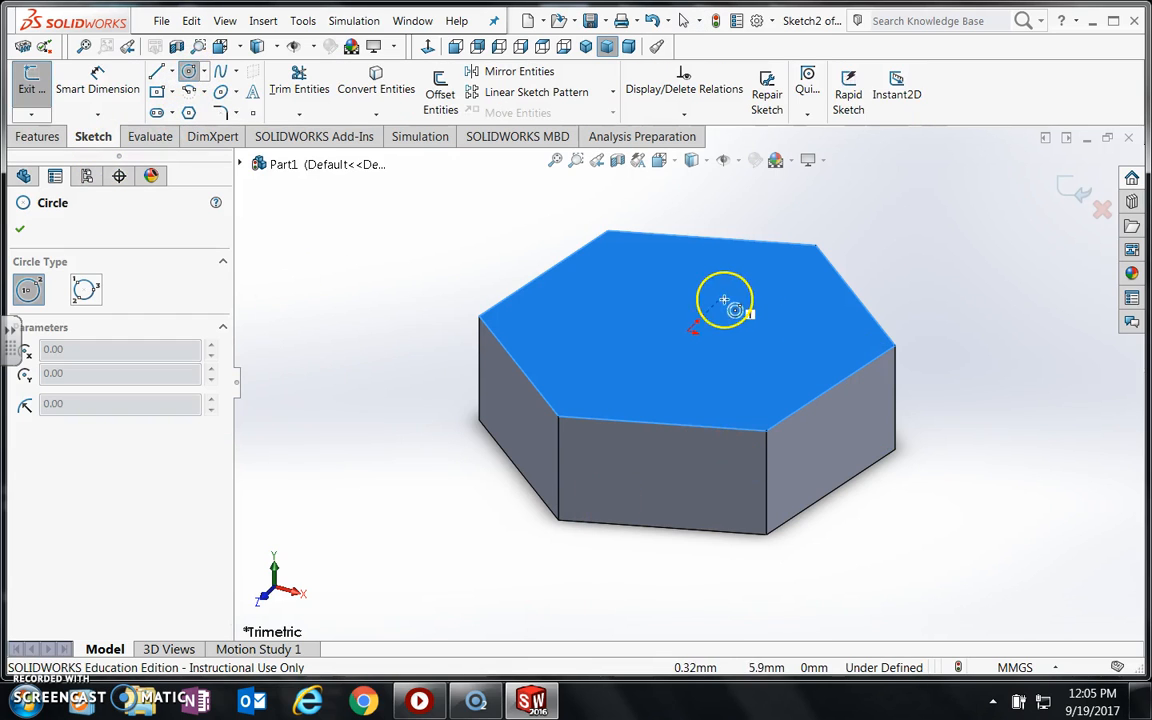
pyautogui.moveTo(725, 301); pyautogui.dragTo(728, 393, button='middle')
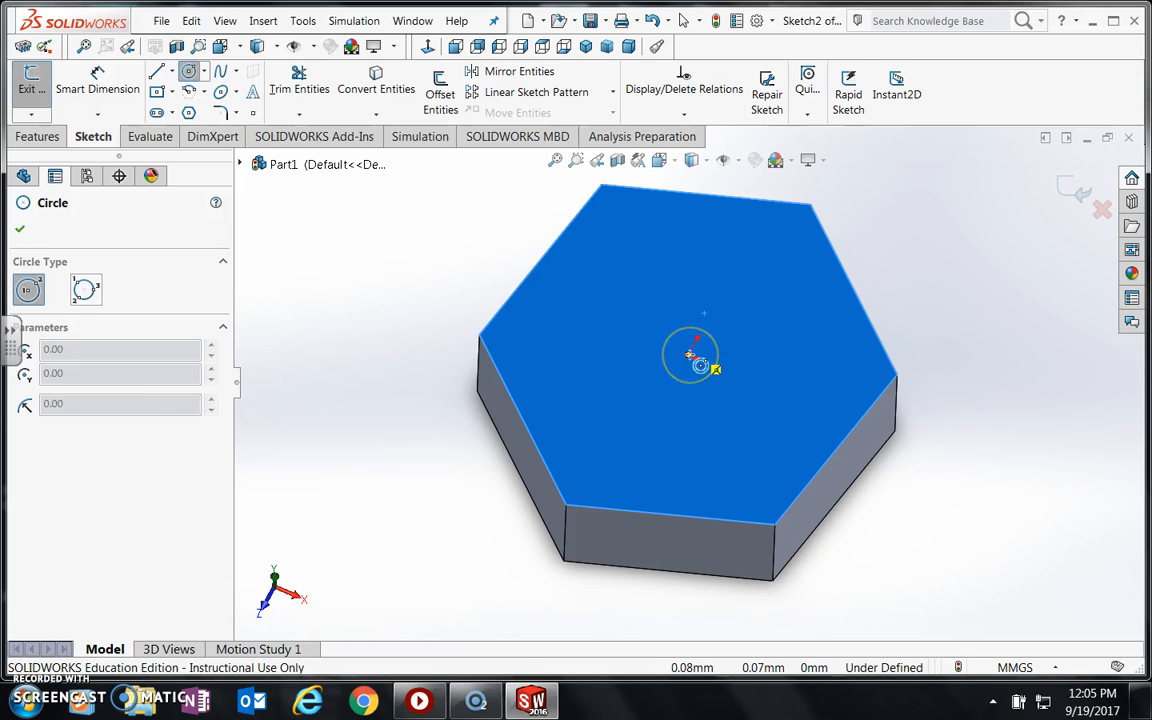
pyautogui.click(689, 355)
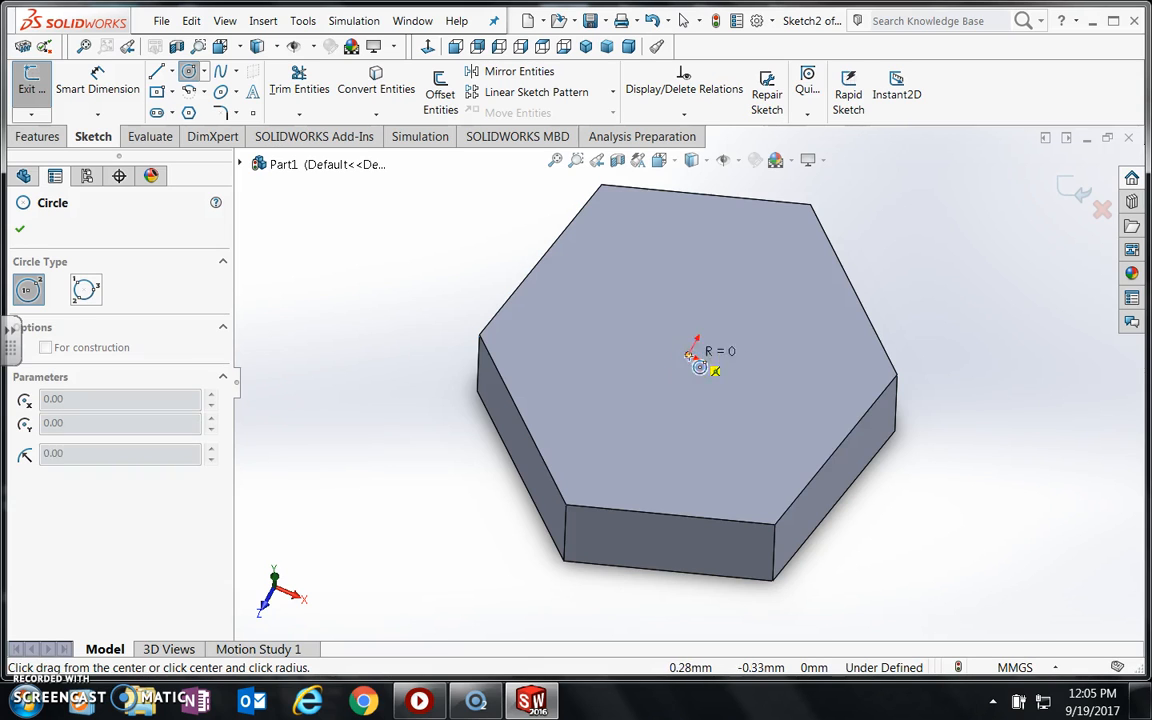
pyautogui.click(770, 466)
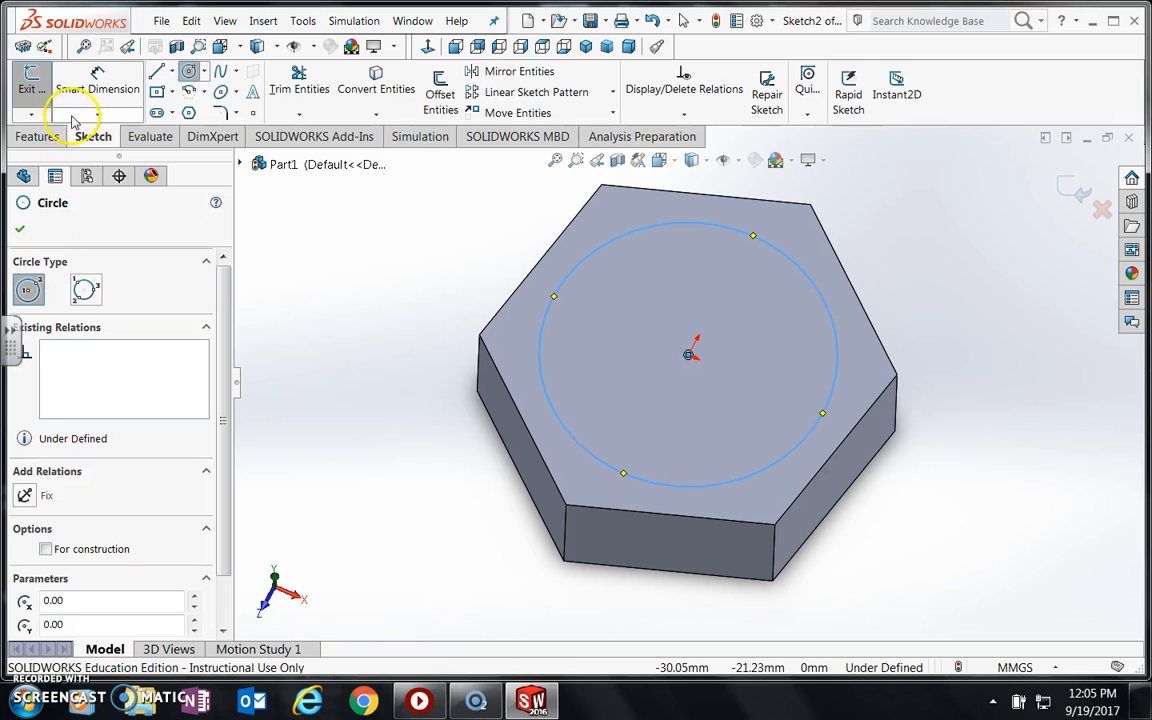
# - Dimension the circle on the top face to a diameter of 15 mm
pyautogui.click(104, 82)
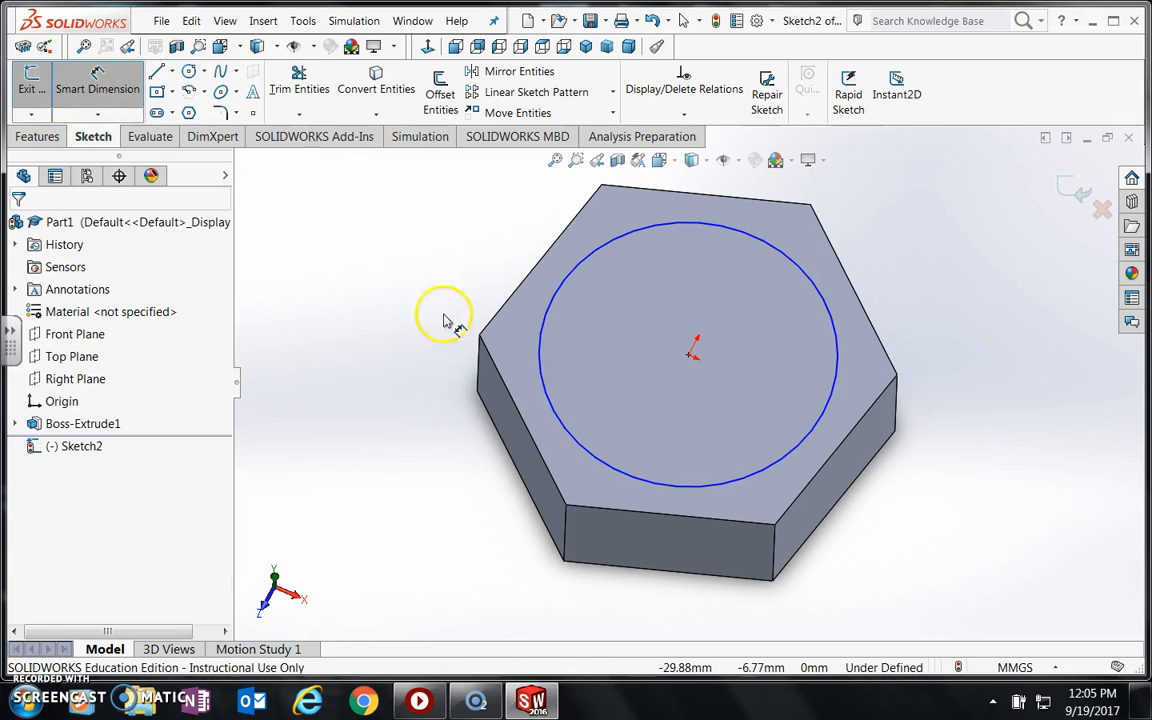
pyautogui.click(830, 320)
pyautogui.click(956, 438)
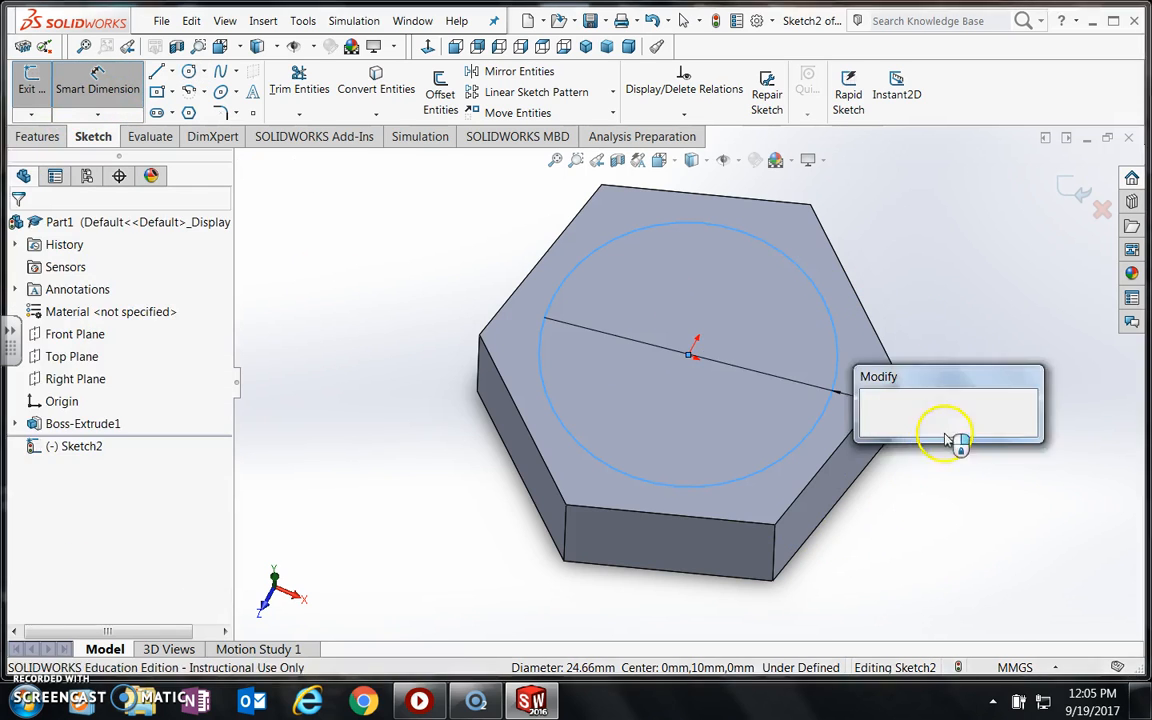
pyautogui.write('15')
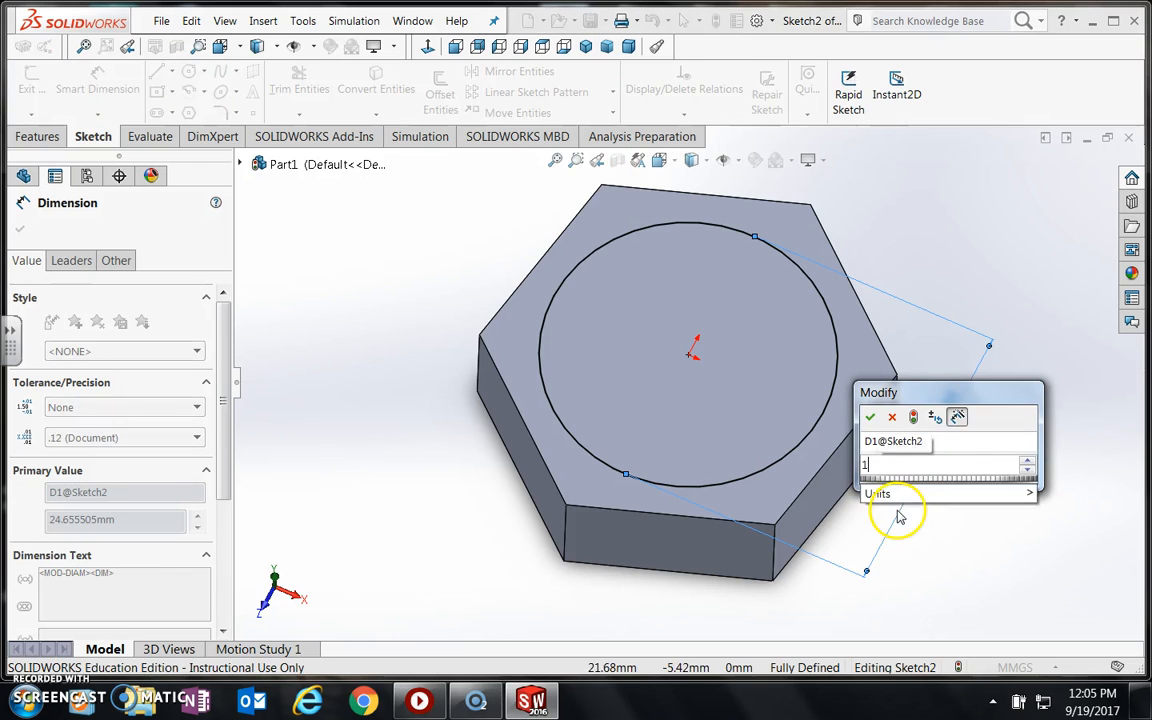
pyautogui.click(870, 416)
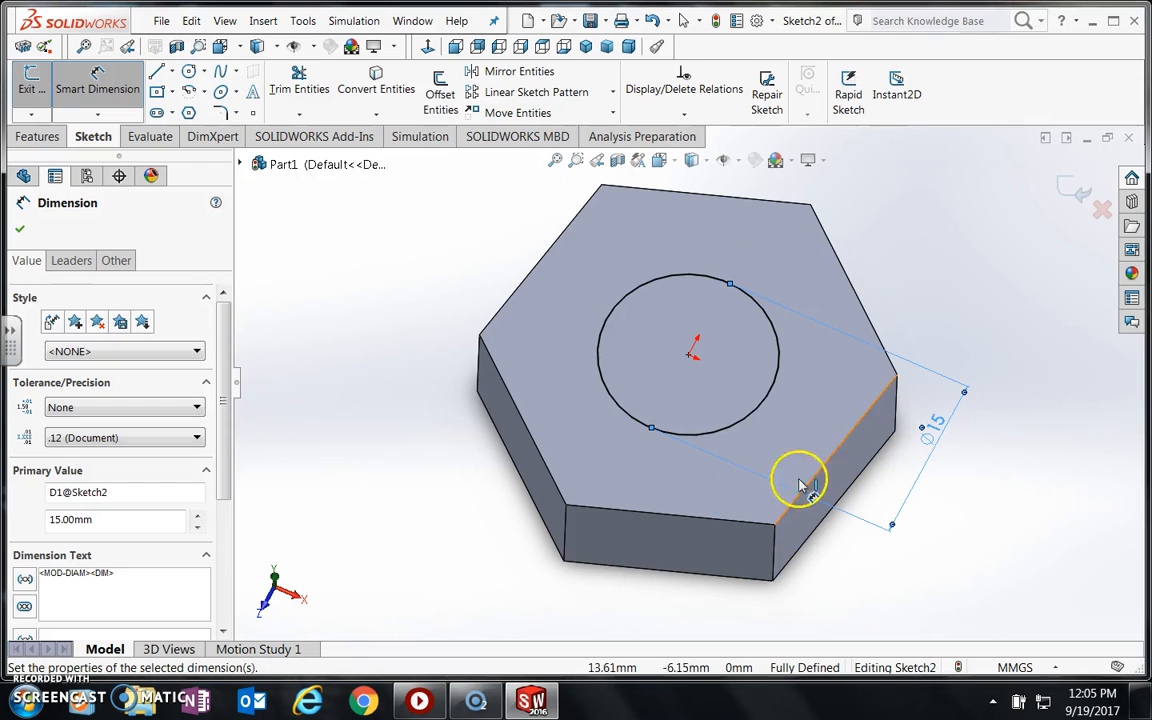
# - Cut the 15 mm circle through the hexagonal block with an extruded cut using the Through All end condition
pyautogui.click(38, 137)
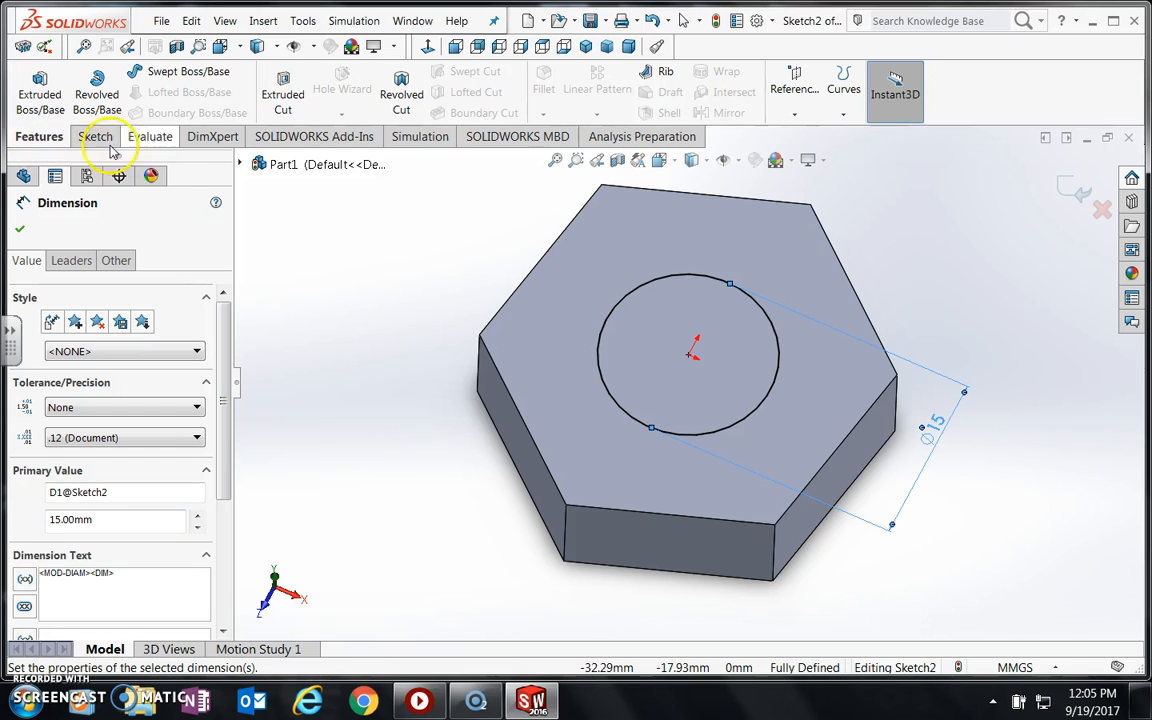
pyautogui.click(283, 100)
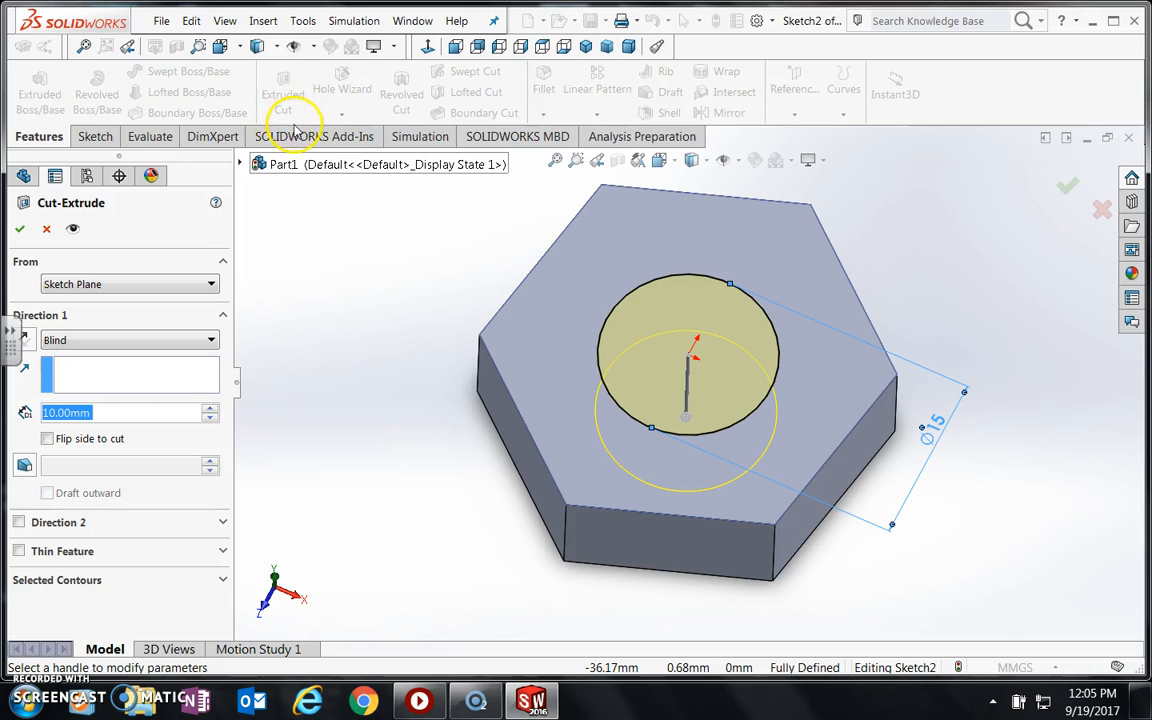
pyautogui.click(151, 345)
pyautogui.click(151, 345)
pyautogui.click(151, 345)
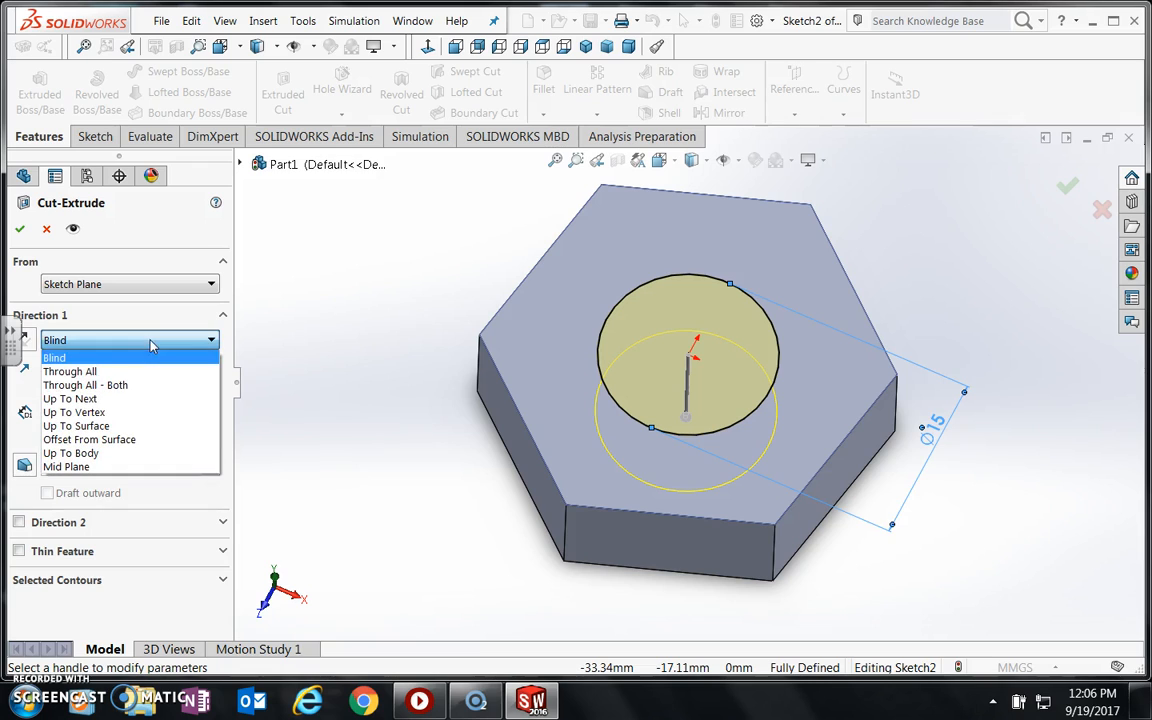
pyautogui.click(157, 372)
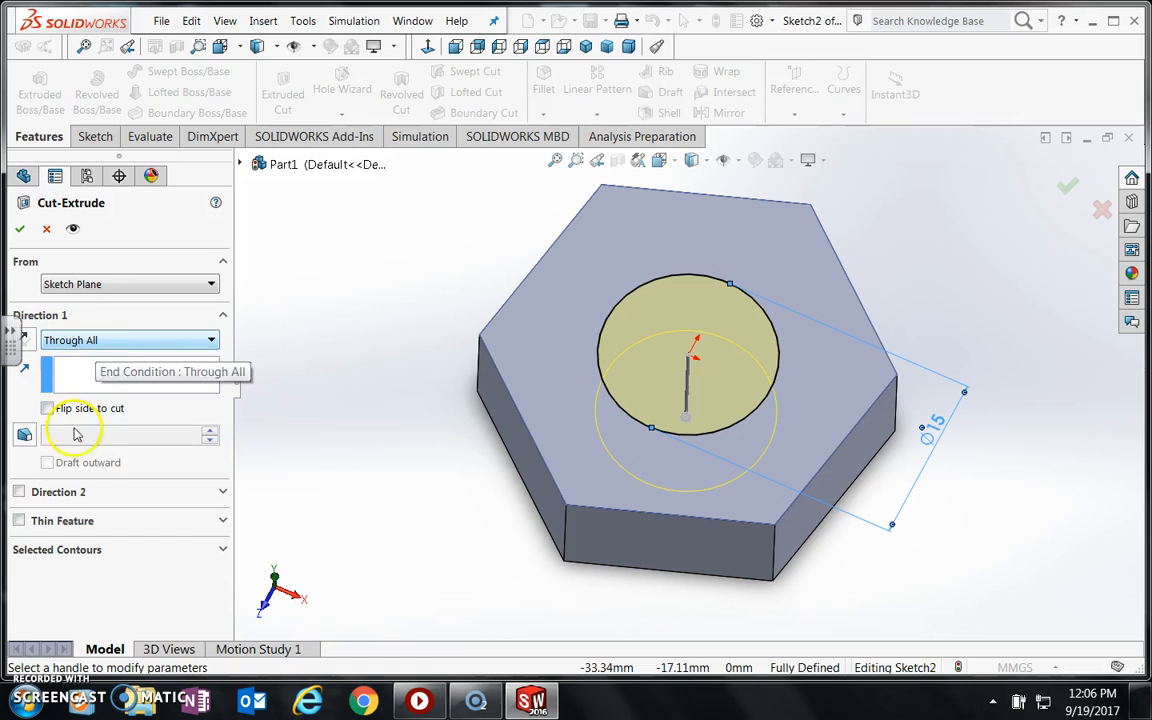
pyautogui.click(98, 341)
pyautogui.click(95, 355)
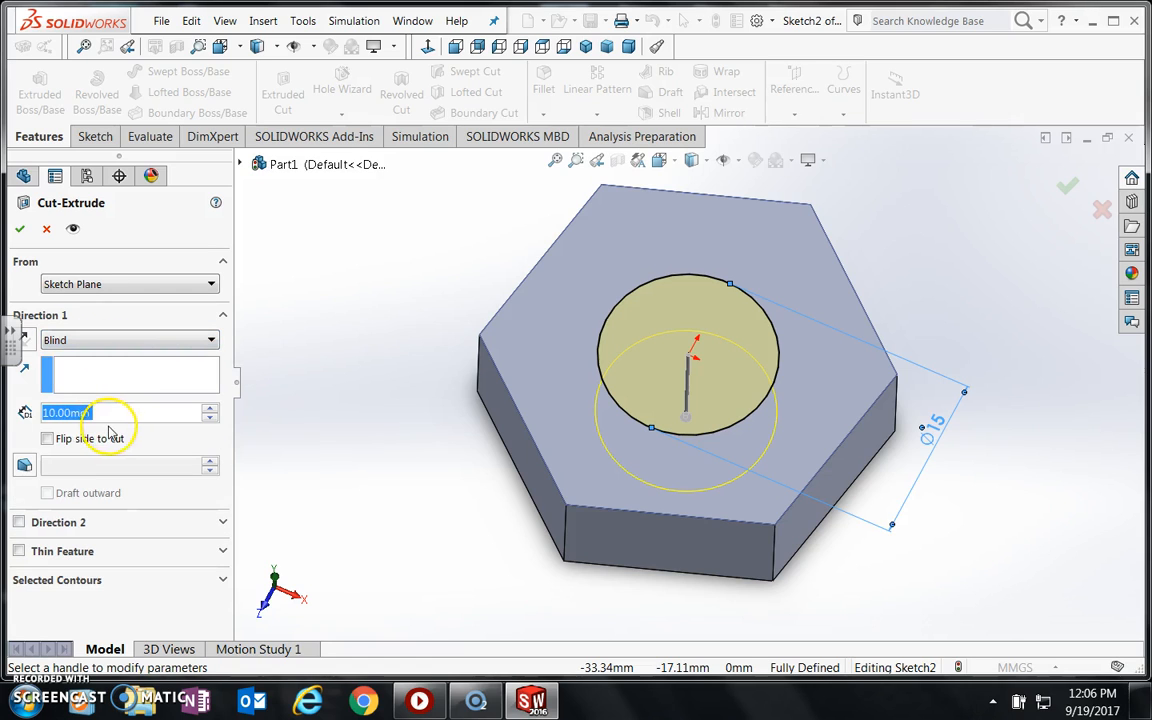
pyautogui.click(92, 340)
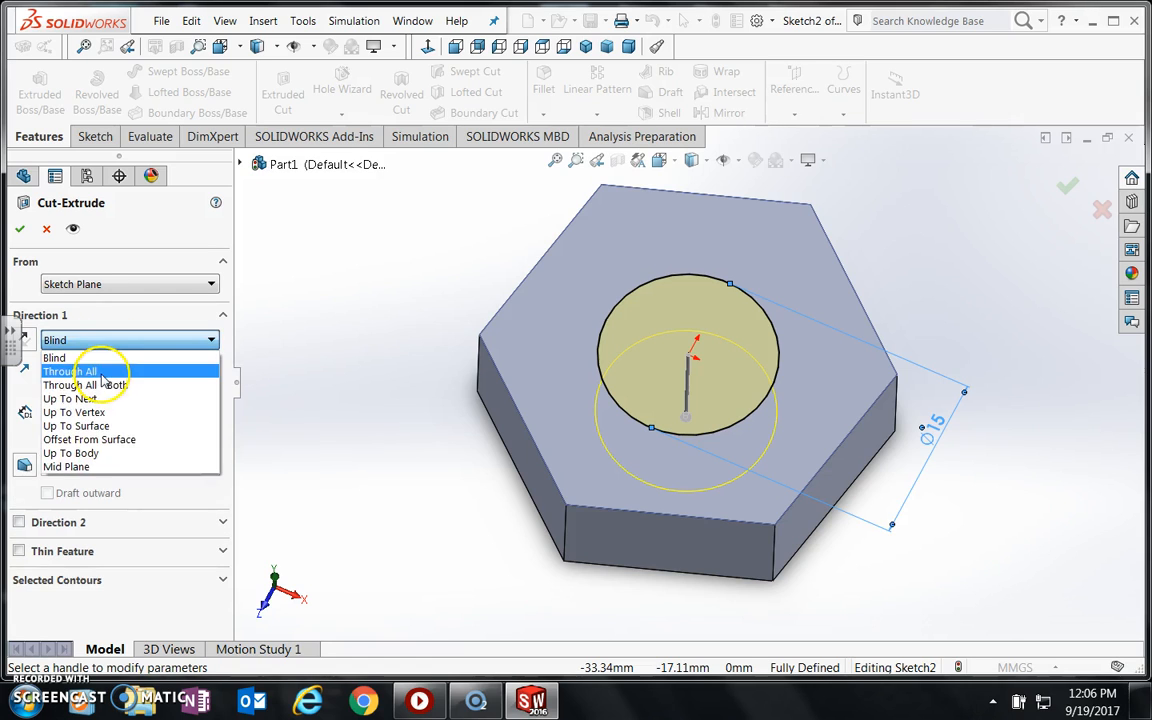
pyautogui.click(105, 370)
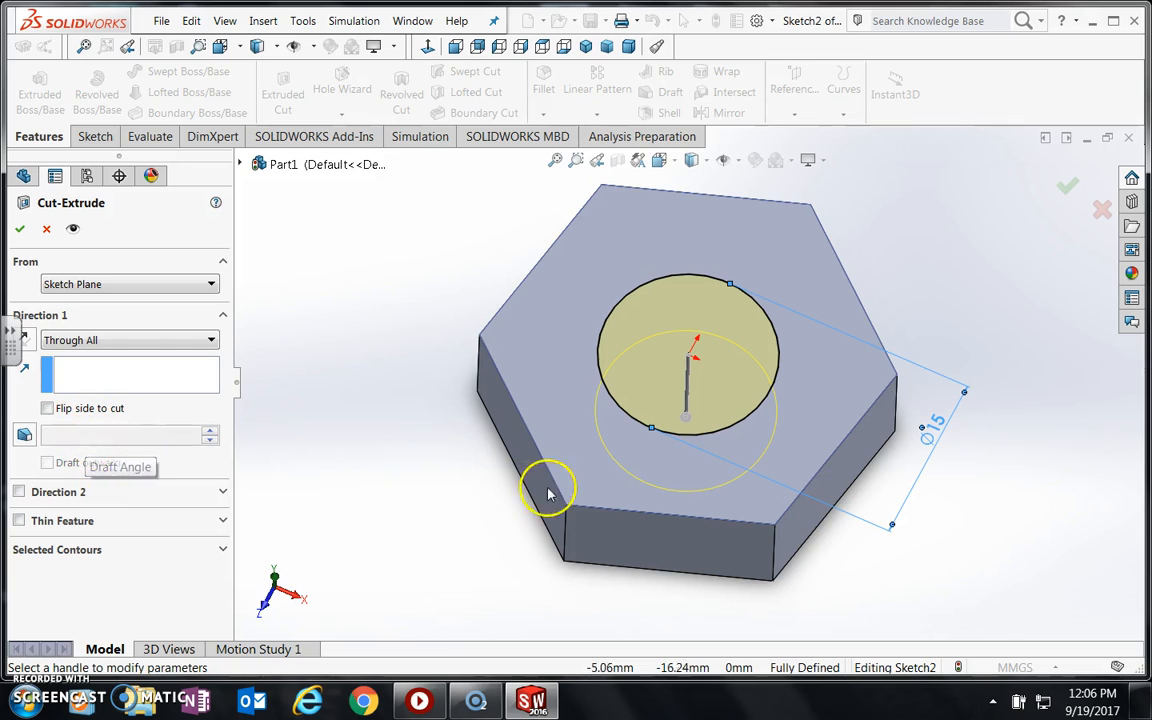
pyautogui.click(20, 233)
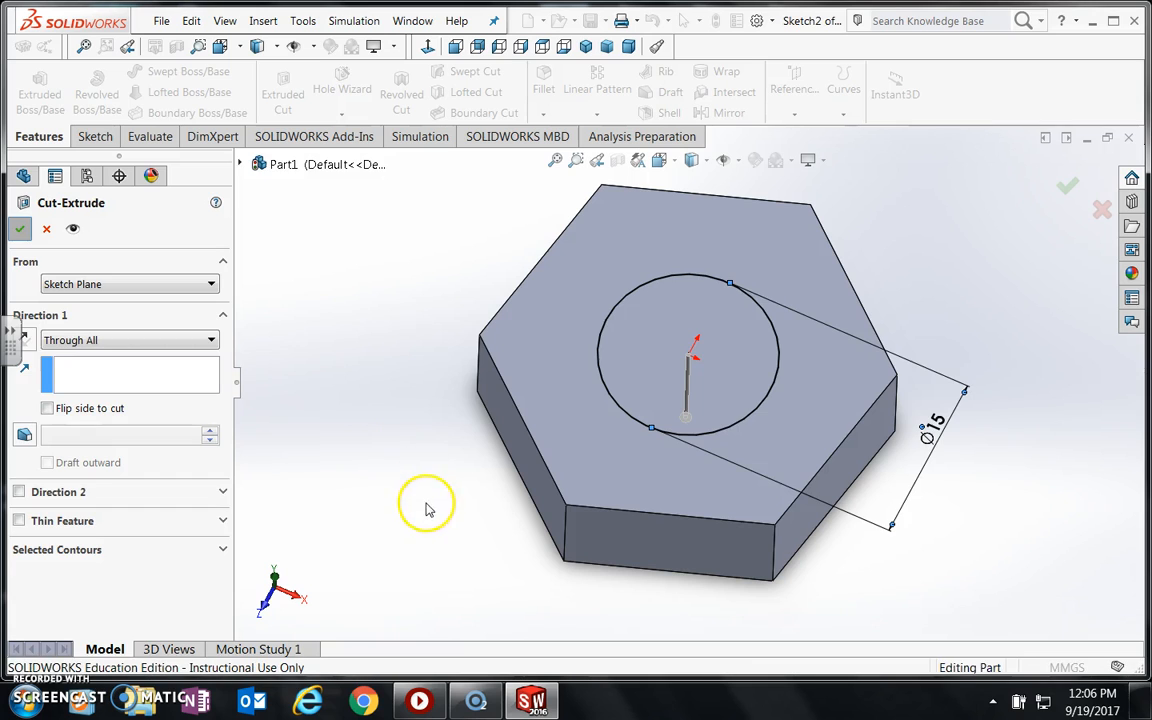
# - Start a fillet with a 1 mm radius and select the nut's top and bottom hexagonal faces as items to fillet
pyautogui.moveTo(868, 318); pyautogui.dragTo(885, 392, button='middle')
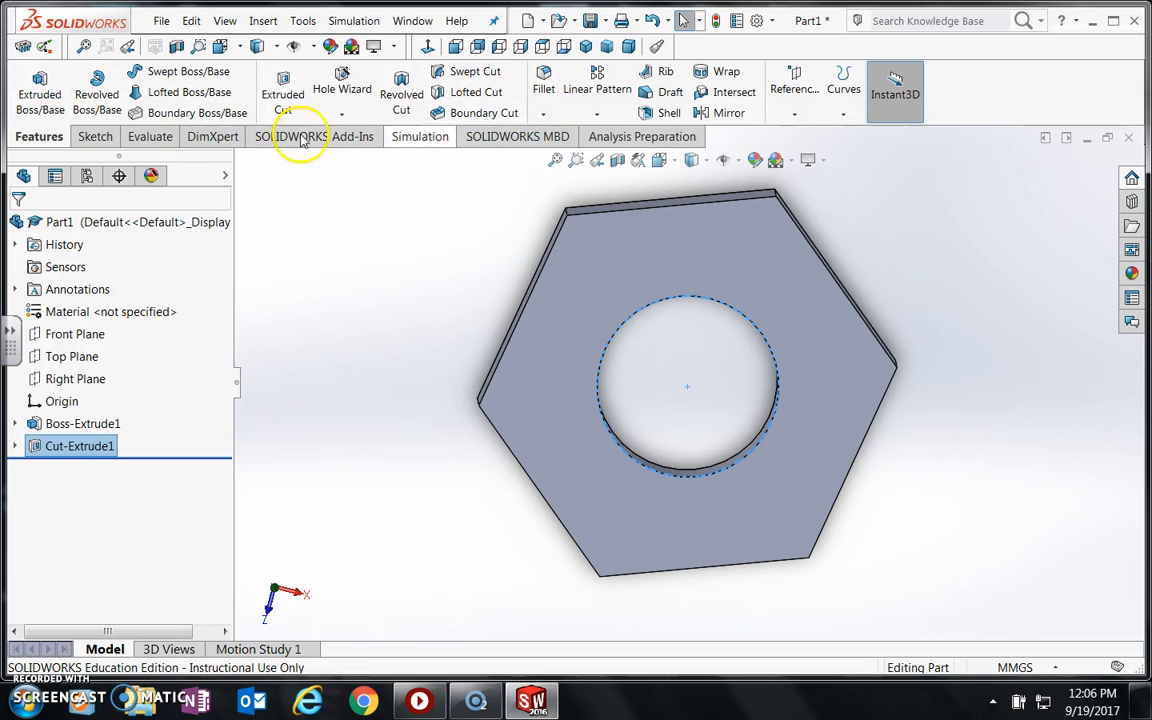
pyautogui.click(544, 79)
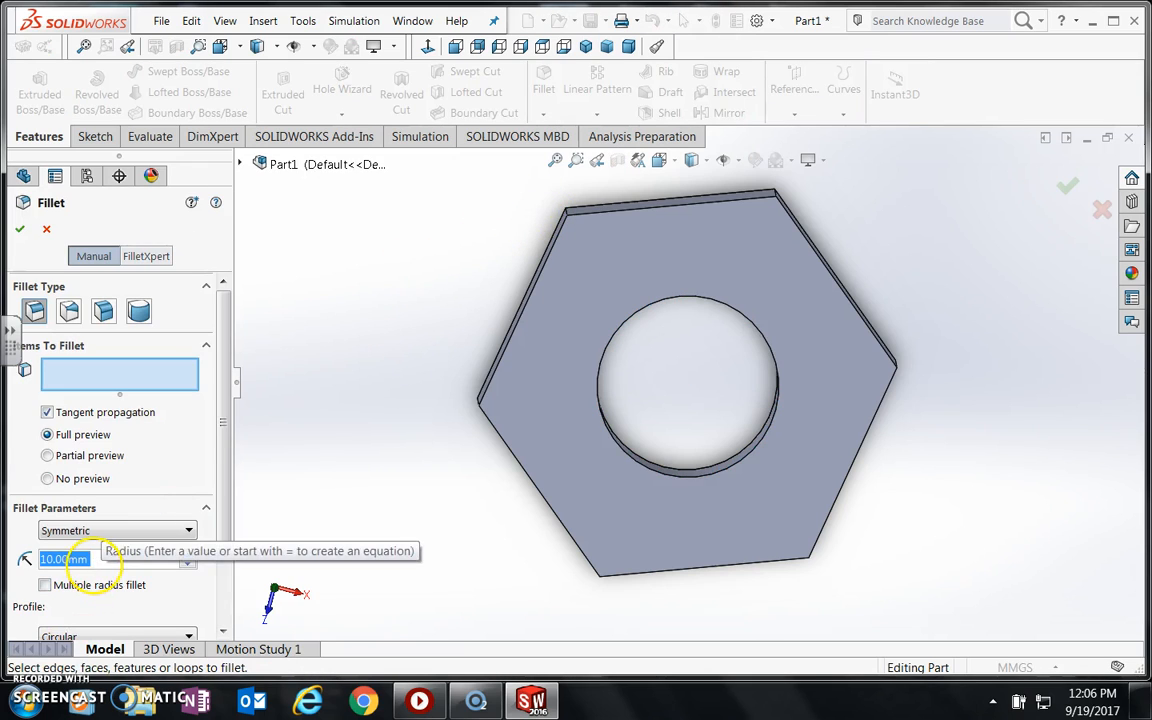
pyautogui.write('1')
pyautogui.press('Return')
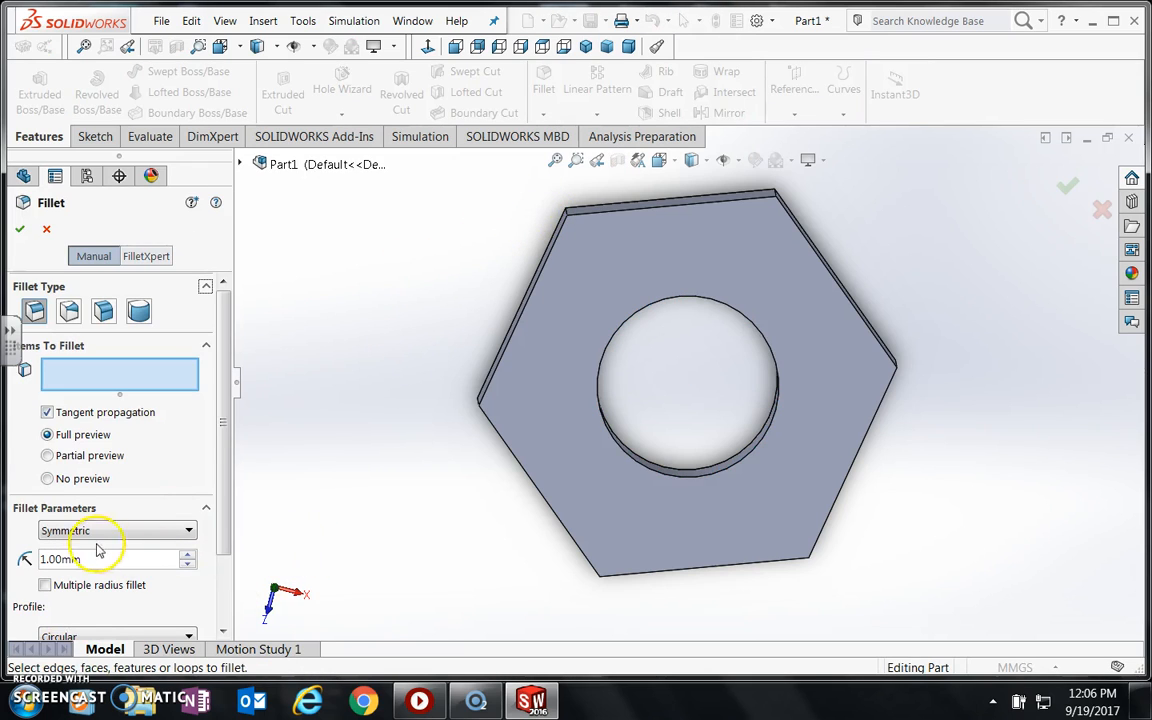
pyautogui.moveTo(535, 575); pyautogui.dragTo(517, 329, button='middle')
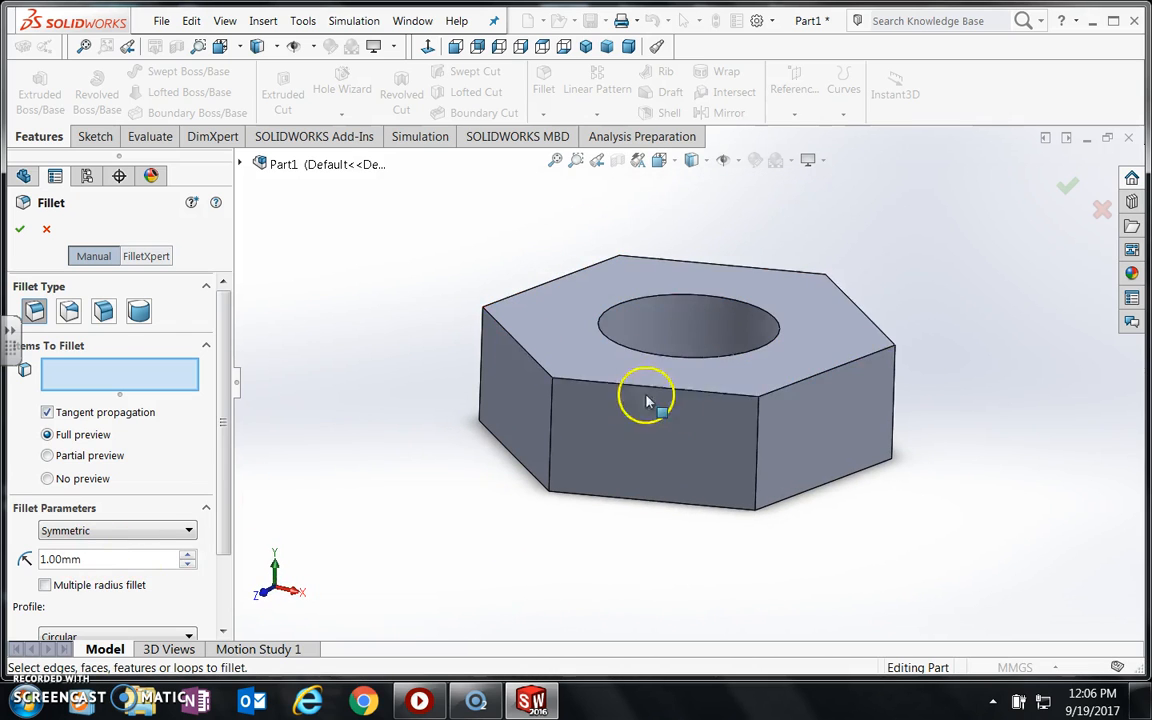
pyautogui.moveTo(905, 378); pyautogui.dragTo(790, 410, button='middle')
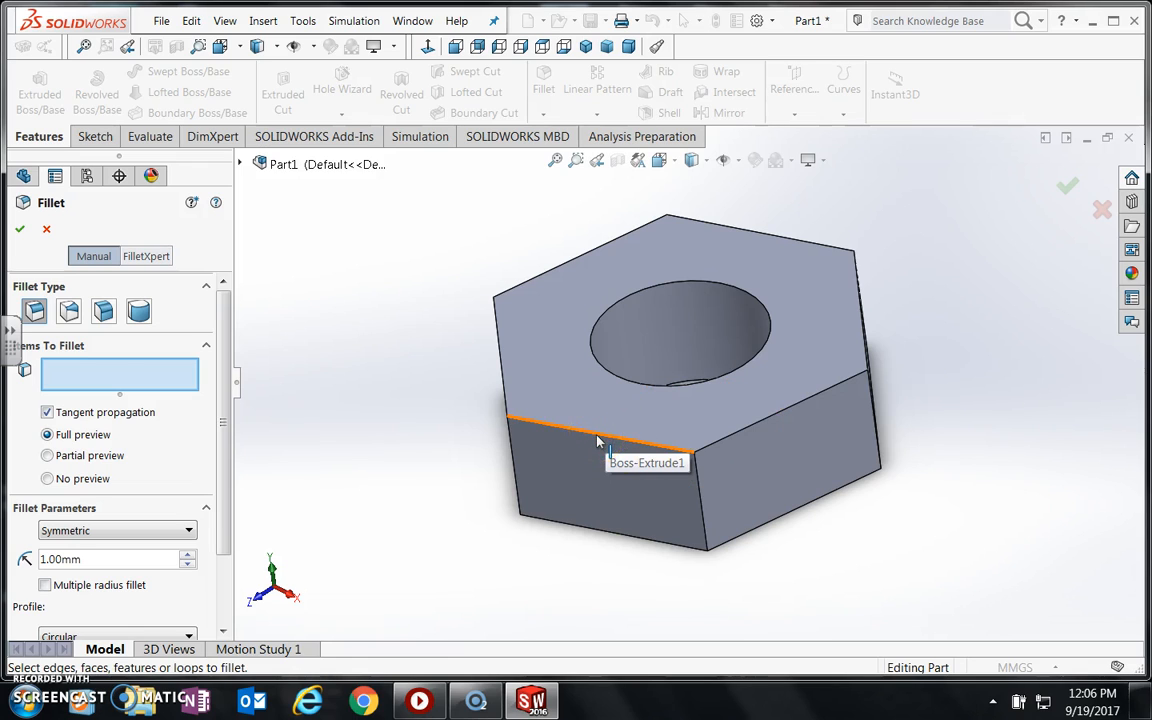
pyautogui.click(788, 303)
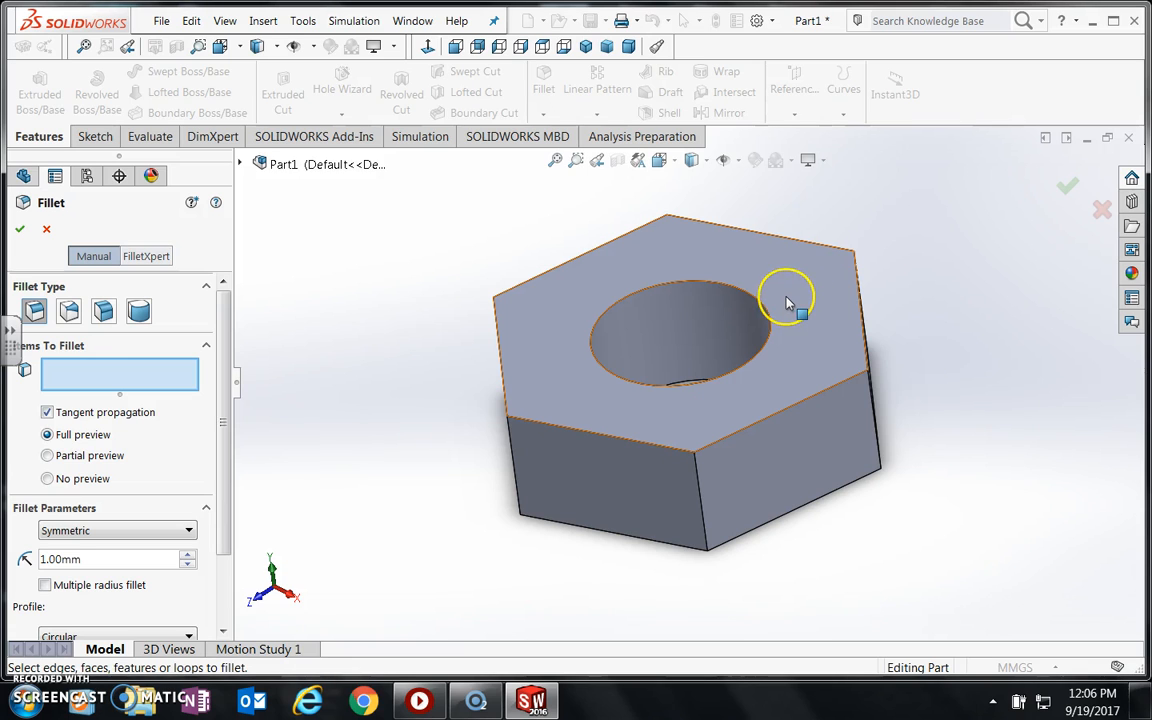
pyautogui.click(803, 428)
pyautogui.moveTo(803, 428); pyautogui.dragTo(778, 215, button='middle')
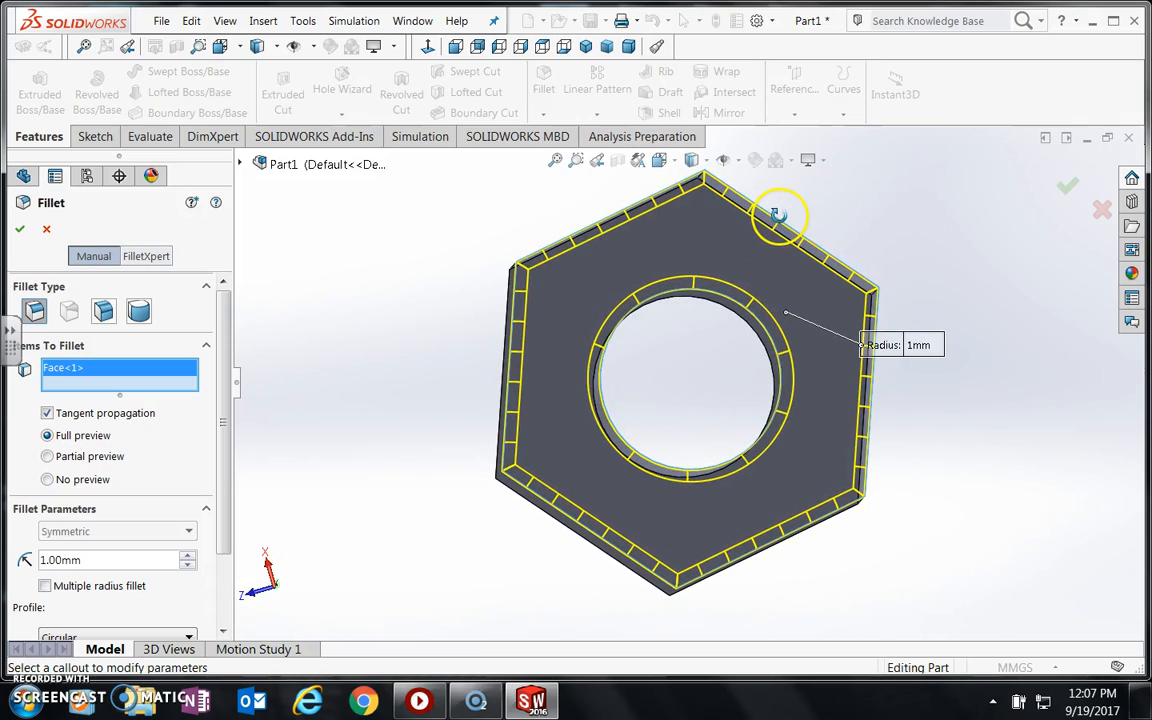
pyautogui.moveTo(940, 560); pyautogui.dragTo(828, 347, button='middle')
pyautogui.click(830, 425)
# - Add five of the nut's vertical corner edges to the 1 mm fillet and apply it
pyautogui.moveTo(1007, 421); pyautogui.dragTo(758, 265, button='middle')
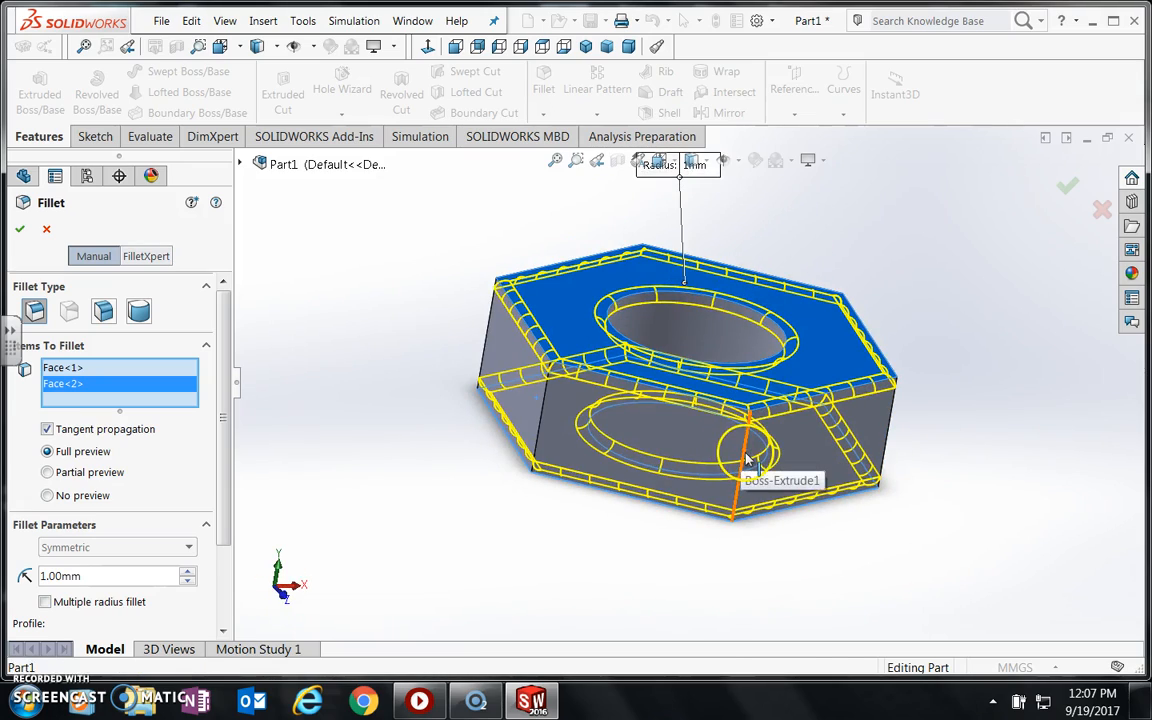
pyautogui.click(747, 459)
pyautogui.moveTo(923, 478); pyautogui.dragTo(850, 455, button='middle')
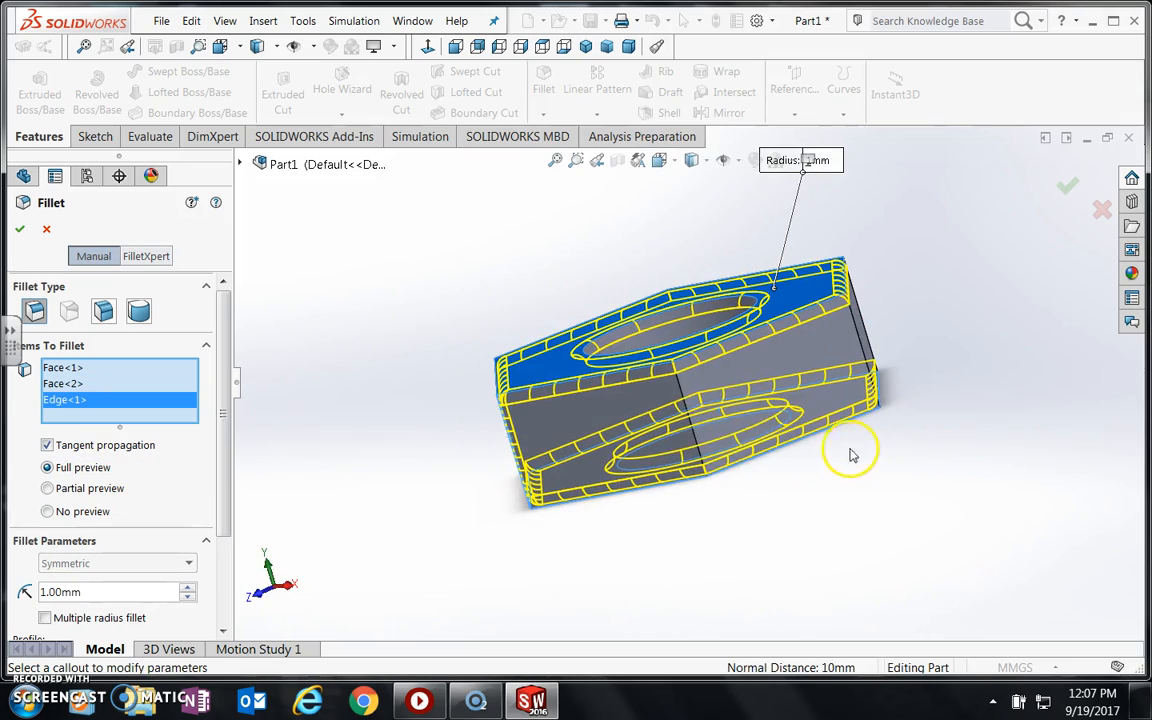
pyautogui.click(693, 437)
pyautogui.moveTo(913, 411); pyautogui.dragTo(655, 490, button='middle')
pyautogui.click(655, 497)
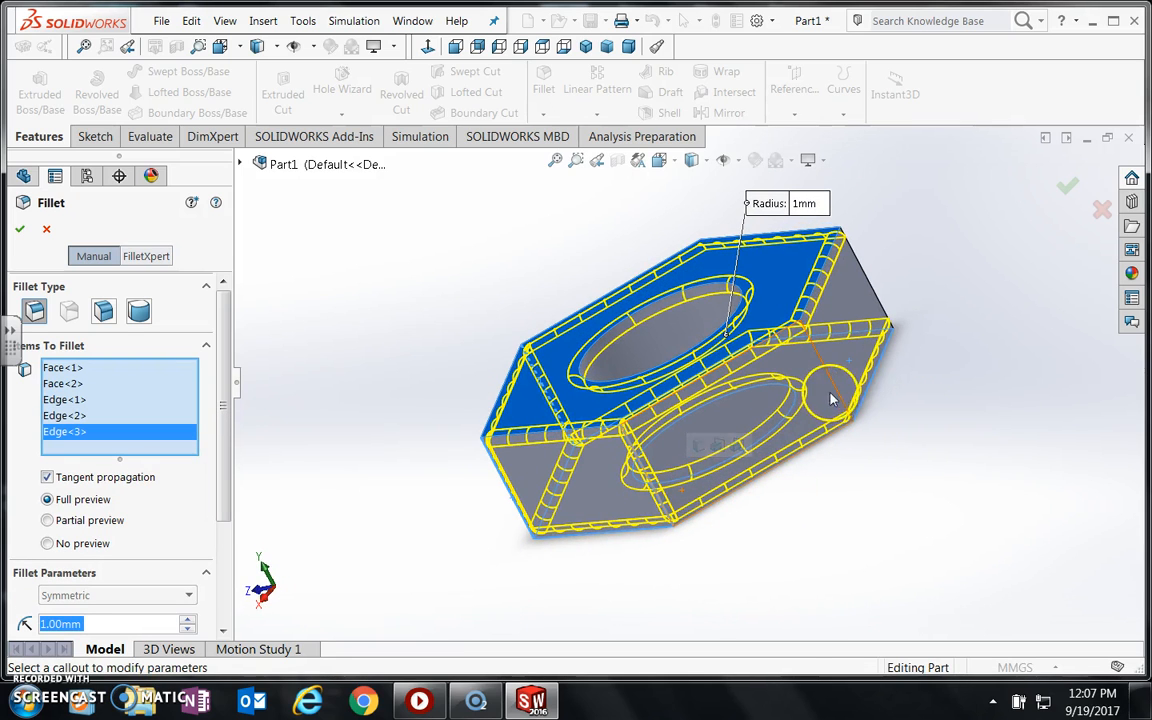
pyautogui.click(836, 393)
pyautogui.moveTo(823, 409); pyautogui.dragTo(775, 449, button='middle')
pyautogui.click(772, 432)
pyautogui.moveTo(713, 507); pyautogui.dragTo(845, 483, button='middle')
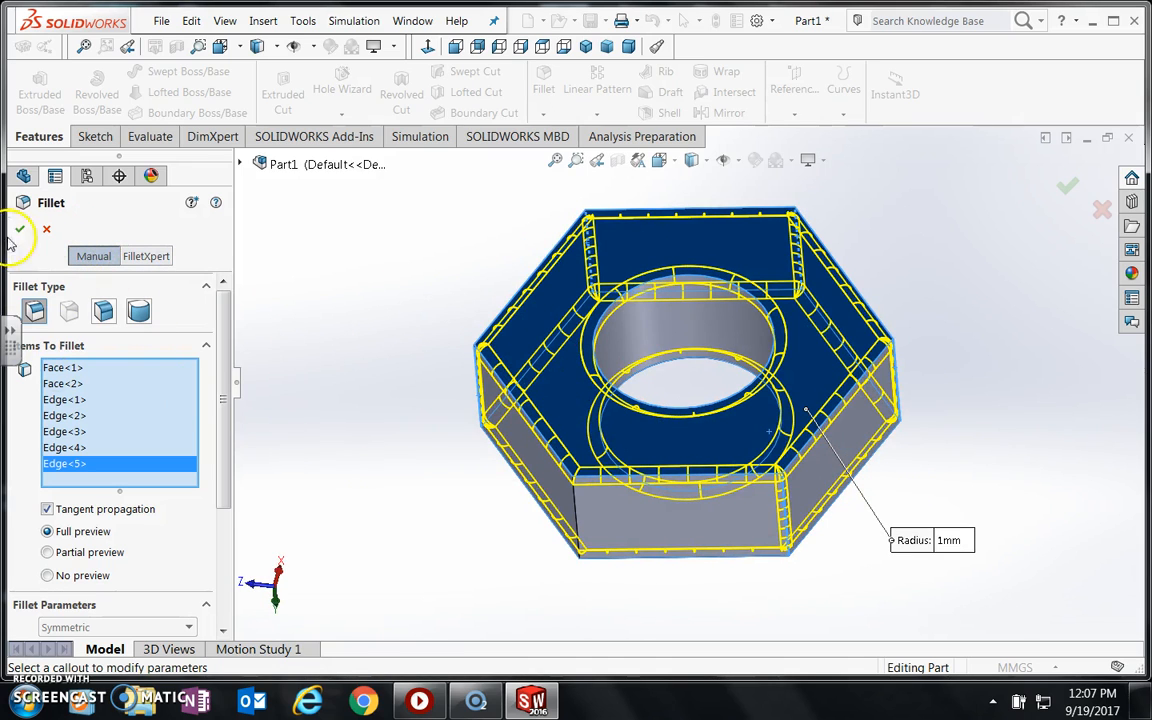
pyautogui.moveTo(395, 257); pyautogui.dragTo(760, 300, button='middle')
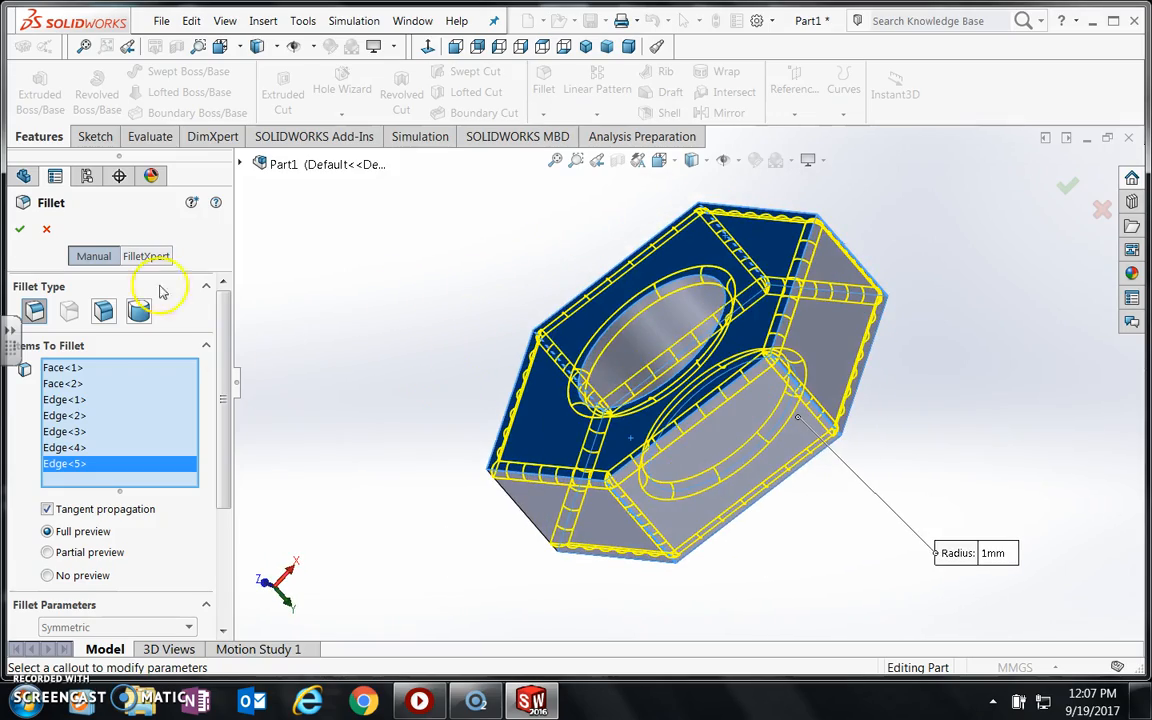
pyautogui.click(20, 231)
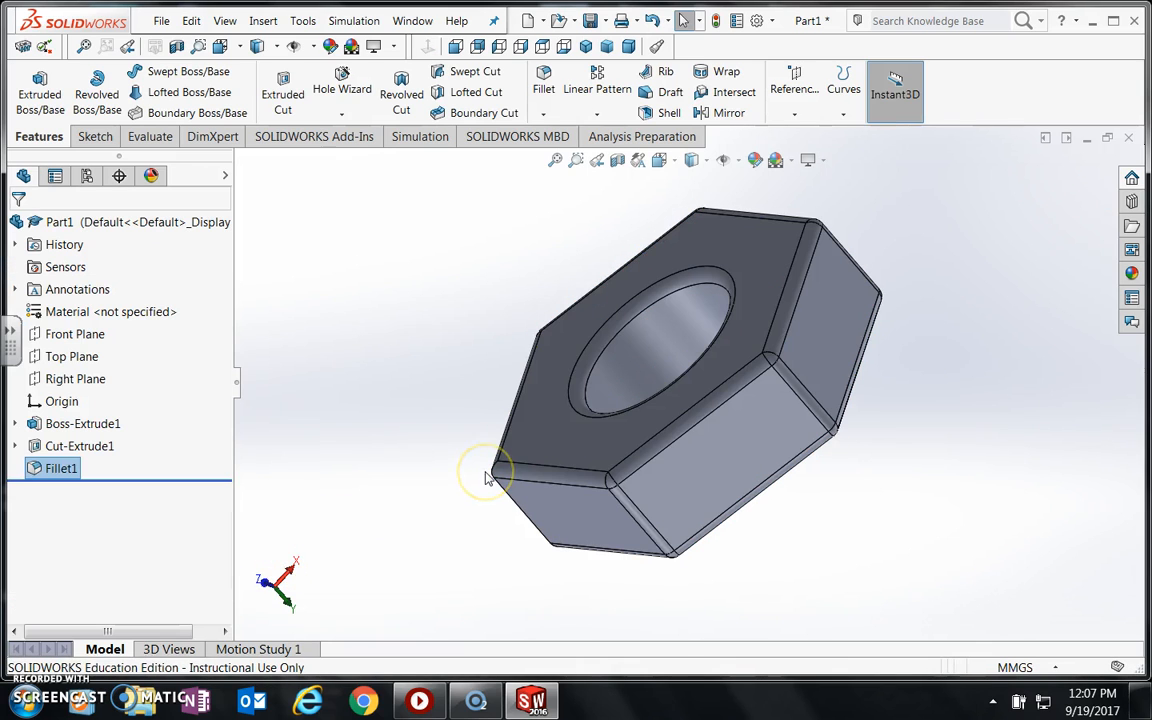
# - Save the part in the sketchup folder under the file name Firsname.Lastname_Nut
pyautogui.click(161, 20)
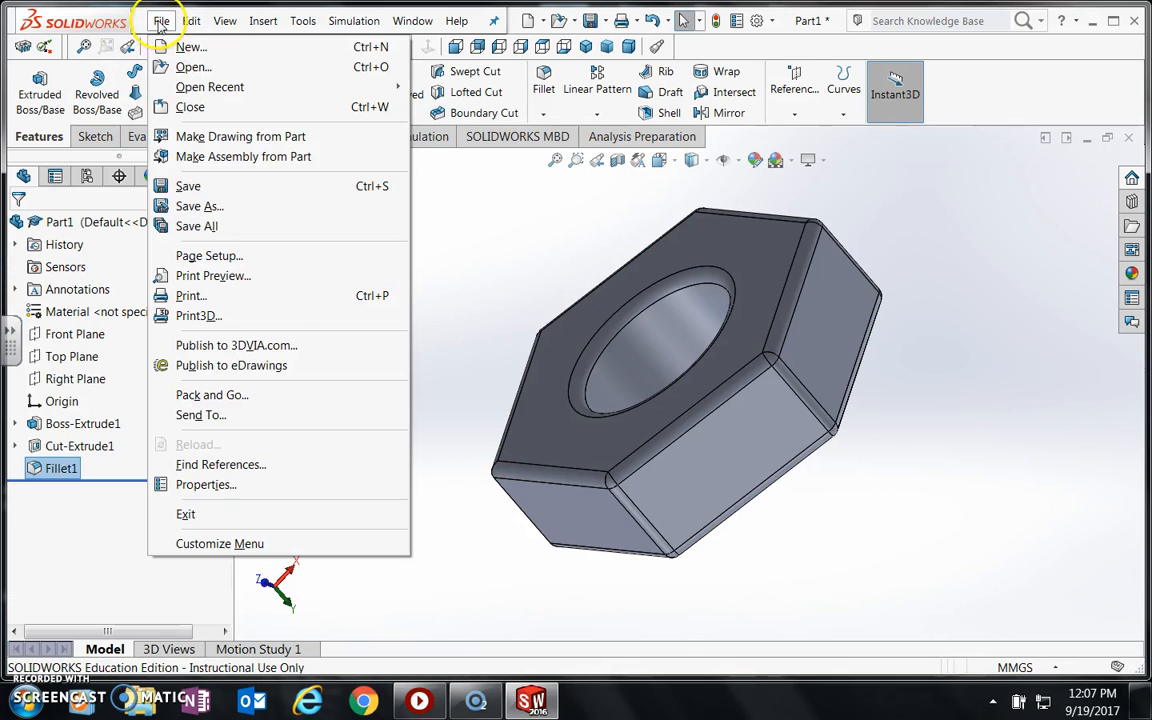
pyautogui.click(196, 186)
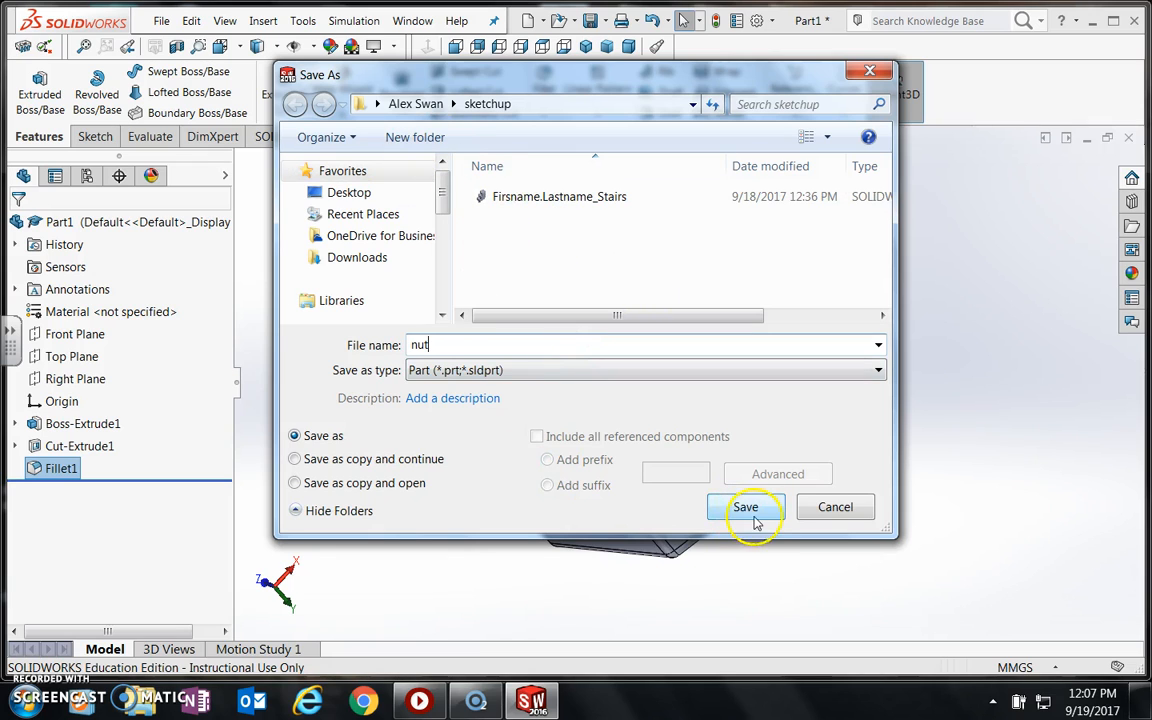
pyautogui.click(540, 200)
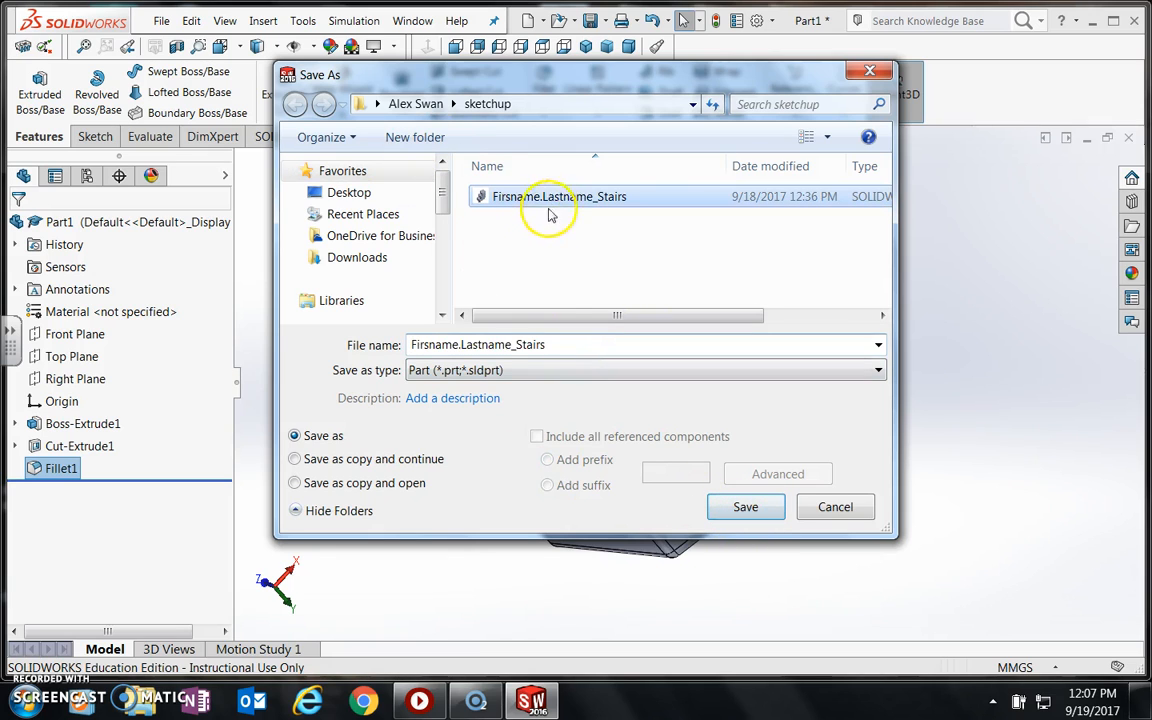
pyautogui.doubleClick(518, 345)
pyautogui.click(516, 345)
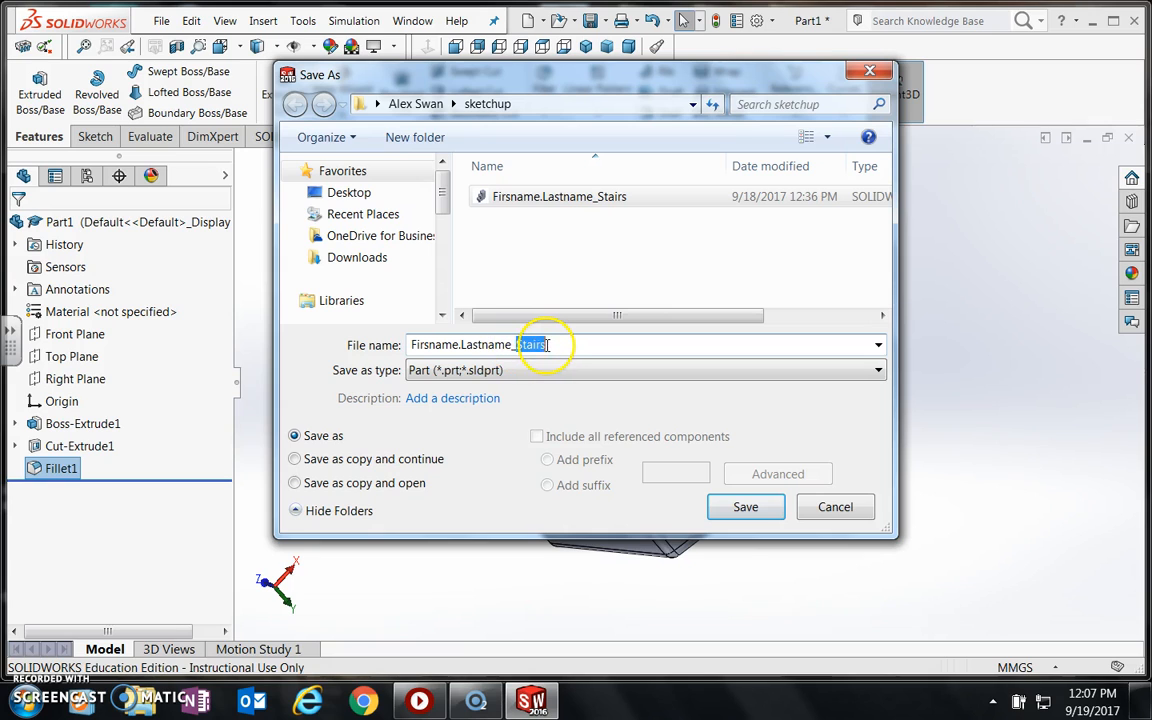
pyautogui.write('Nu')
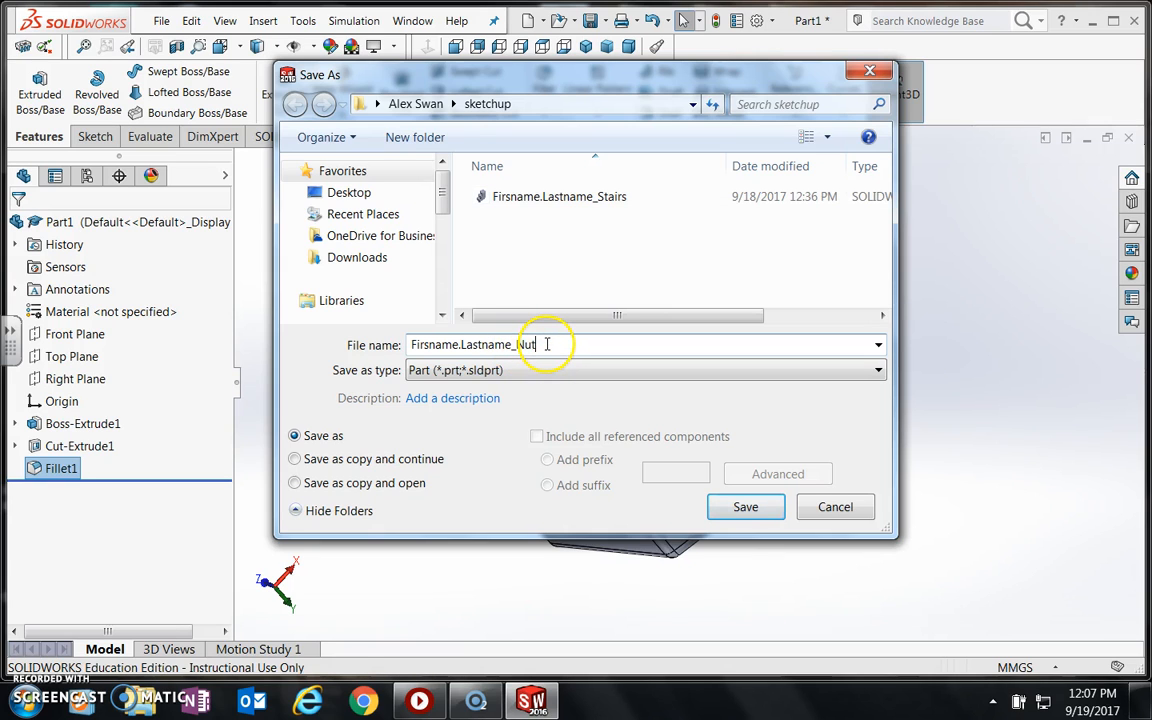
pyautogui.click(770, 512)
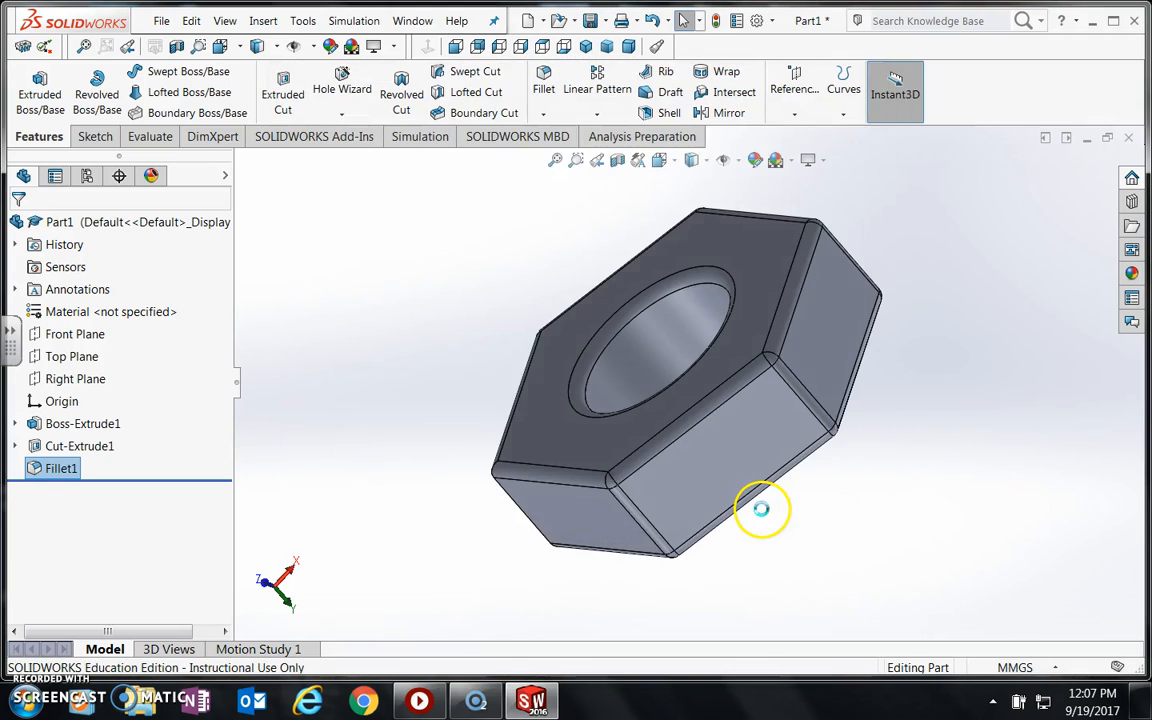
# - Close the nut part and create a new part document
pyautogui.click(1127, 139)
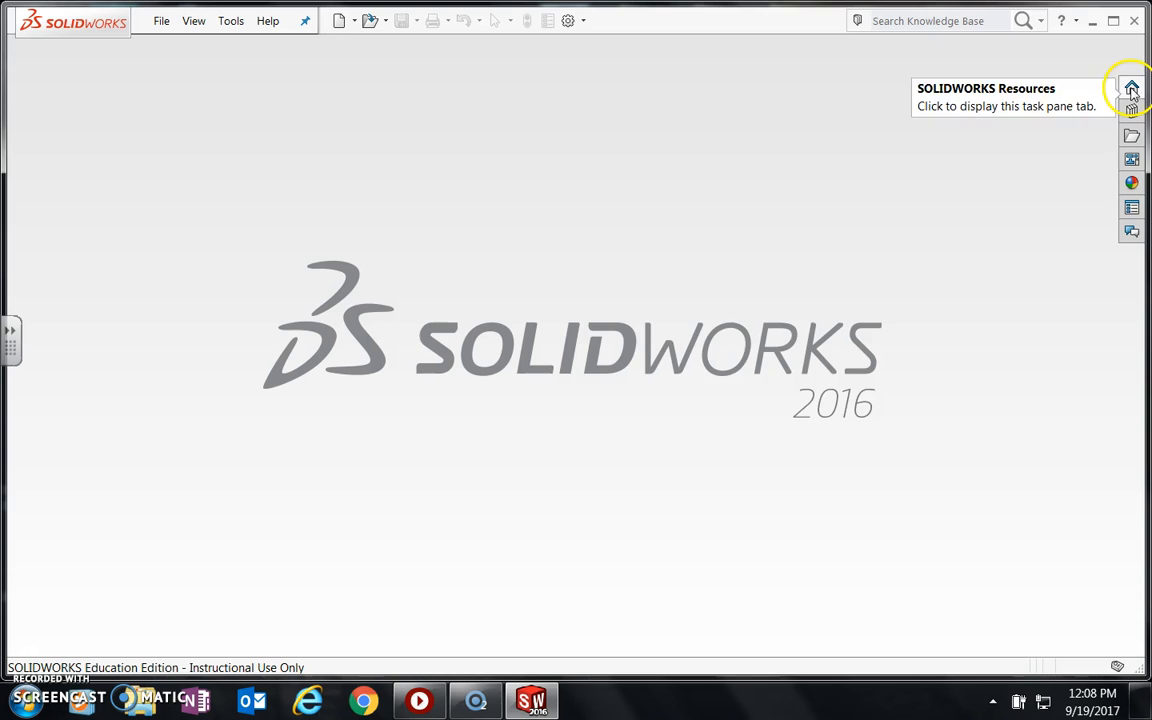
pyautogui.click(339, 21)
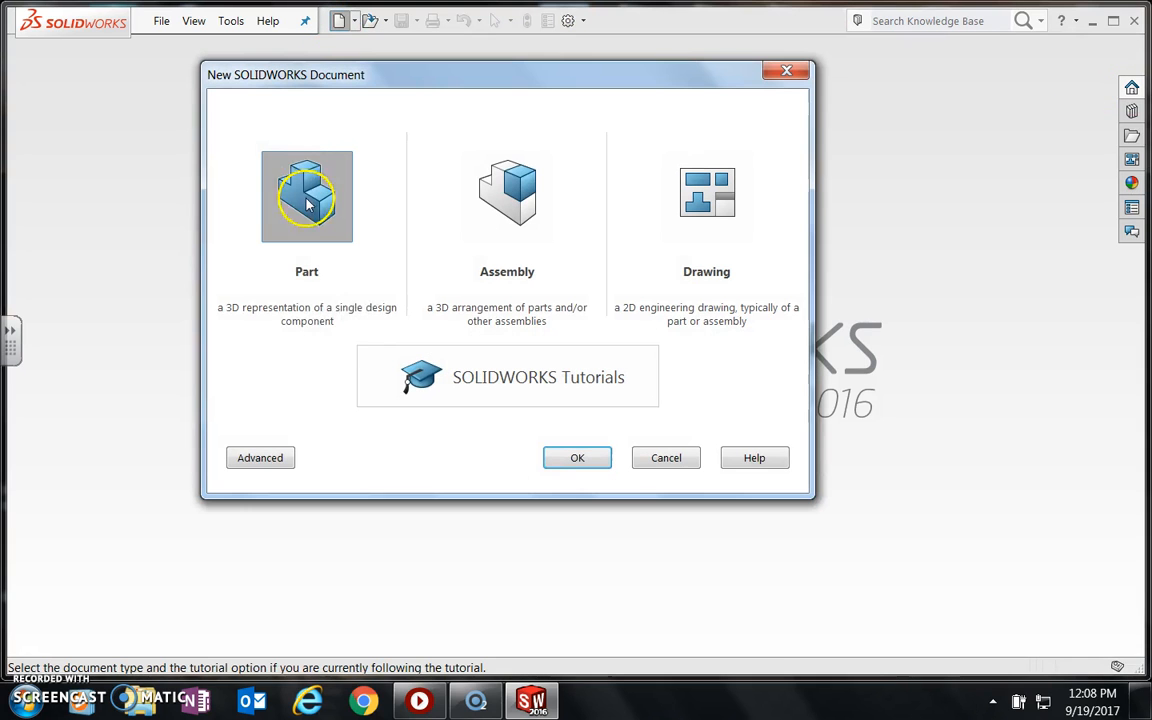
pyautogui.click(565, 458)
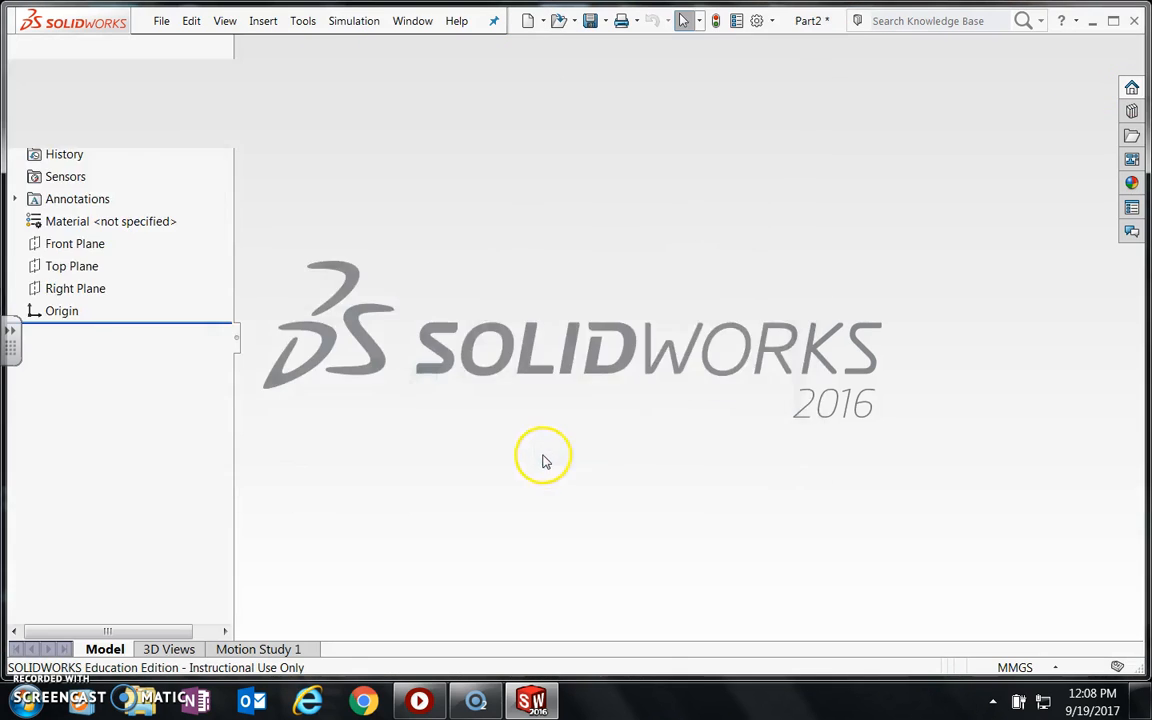
# - Sketch a hexagon on the Top Plane centred on the origin, with an inscribed circle about 149 mm in diameter
pyautogui.click(71, 356)
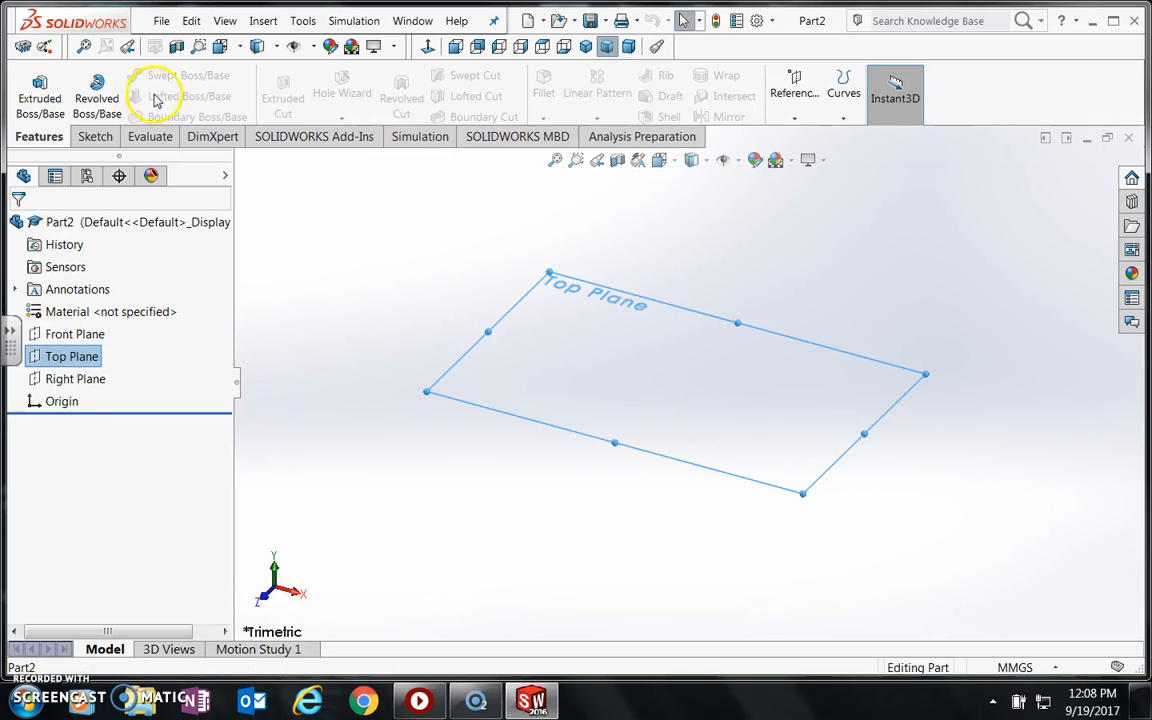
pyautogui.click(93, 136)
pyautogui.click(188, 112)
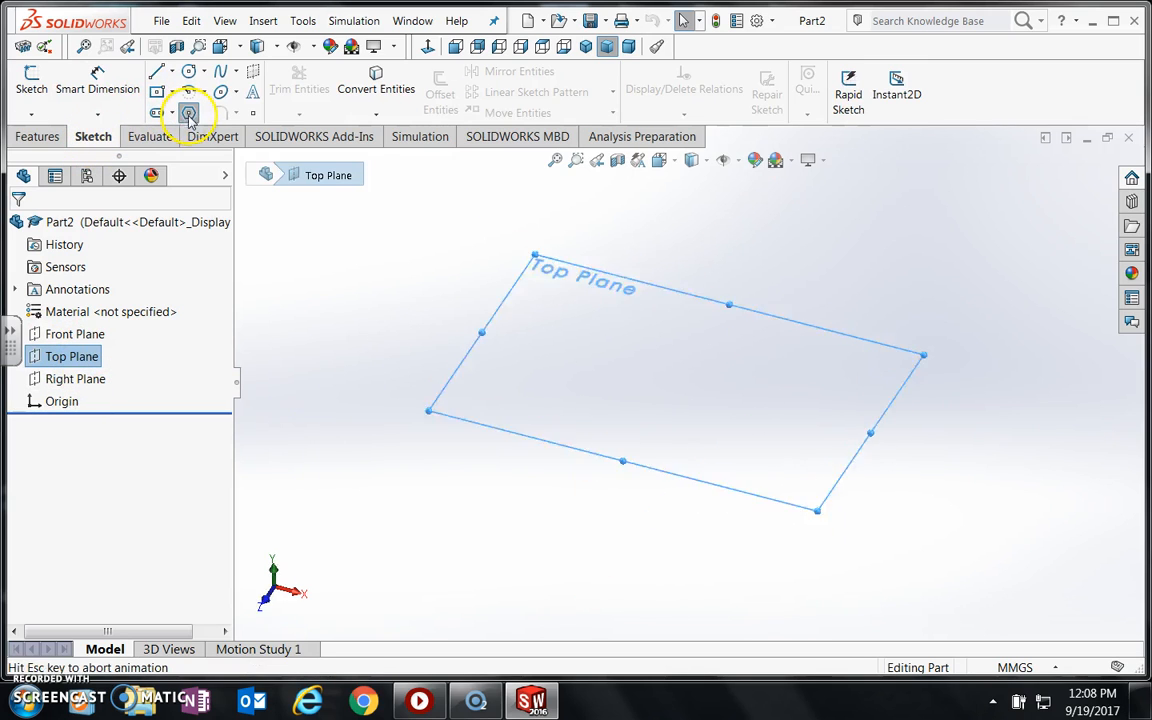
pyautogui.moveTo(687, 381)
pyautogui.mouseDown()
pyautogui.moveTo(815, 519)
pyautogui.moveTo(823, 507)
pyautogui.mouseUp()
# - Dimension the hexagon's inscribed construction circle to a diameter of 30 mm
pyautogui.click(97, 80)
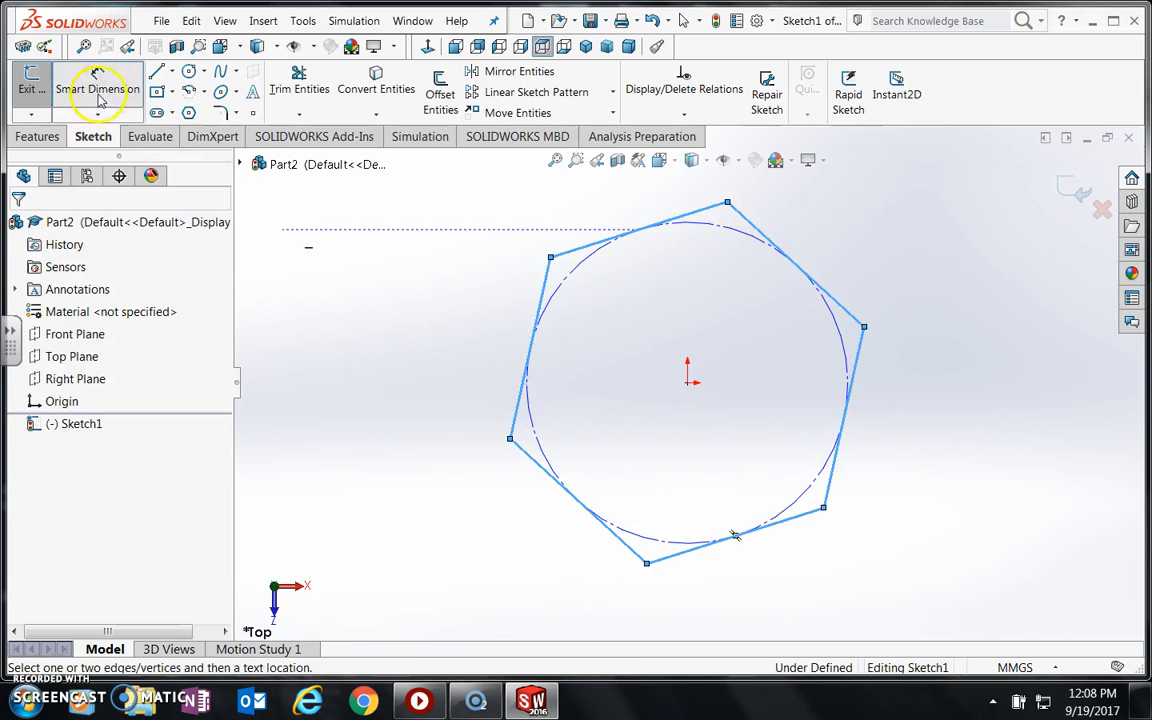
pyautogui.click(528, 410)
pyautogui.click(447, 404)
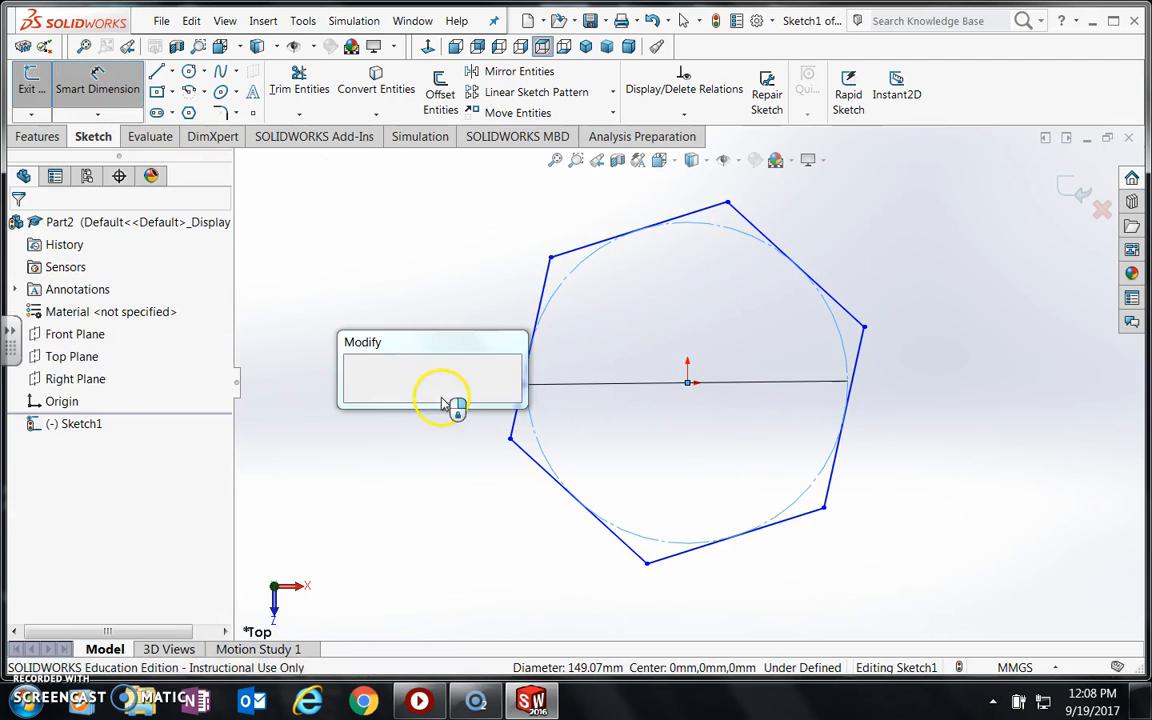
pyautogui.write('30')
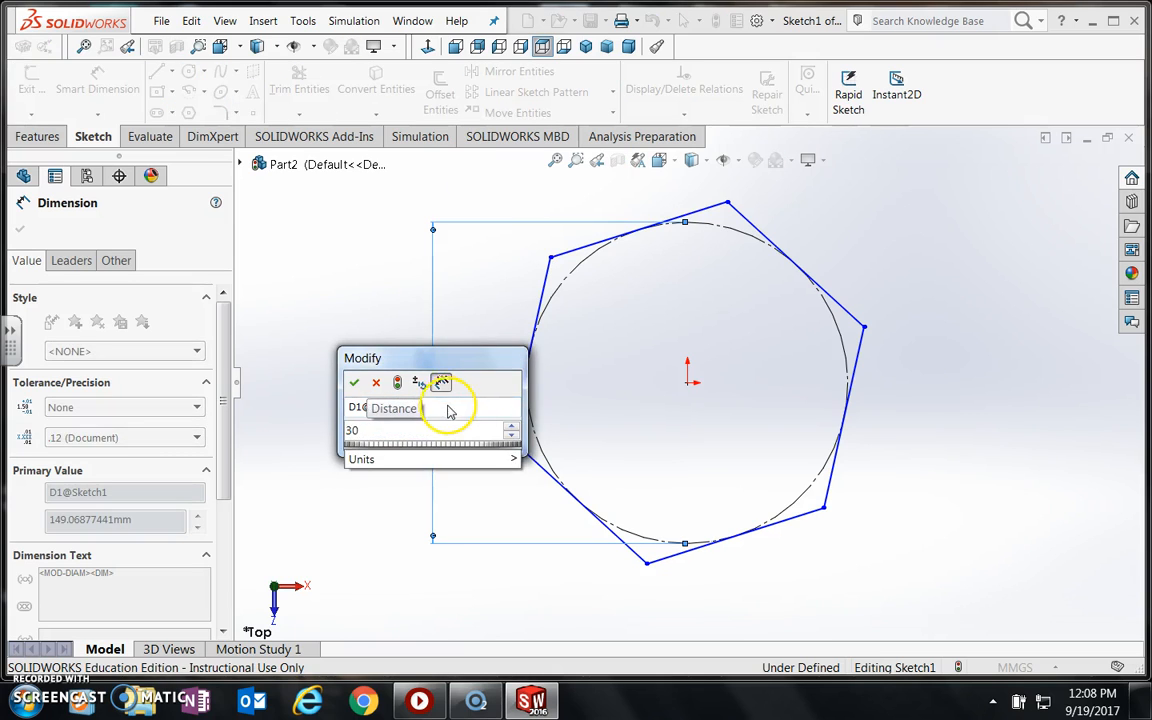
pyautogui.press('Return')
# - Extrude the hexagon sketch as a blind boss 10 mm thick to form the bolt head
pyautogui.click(38, 137)
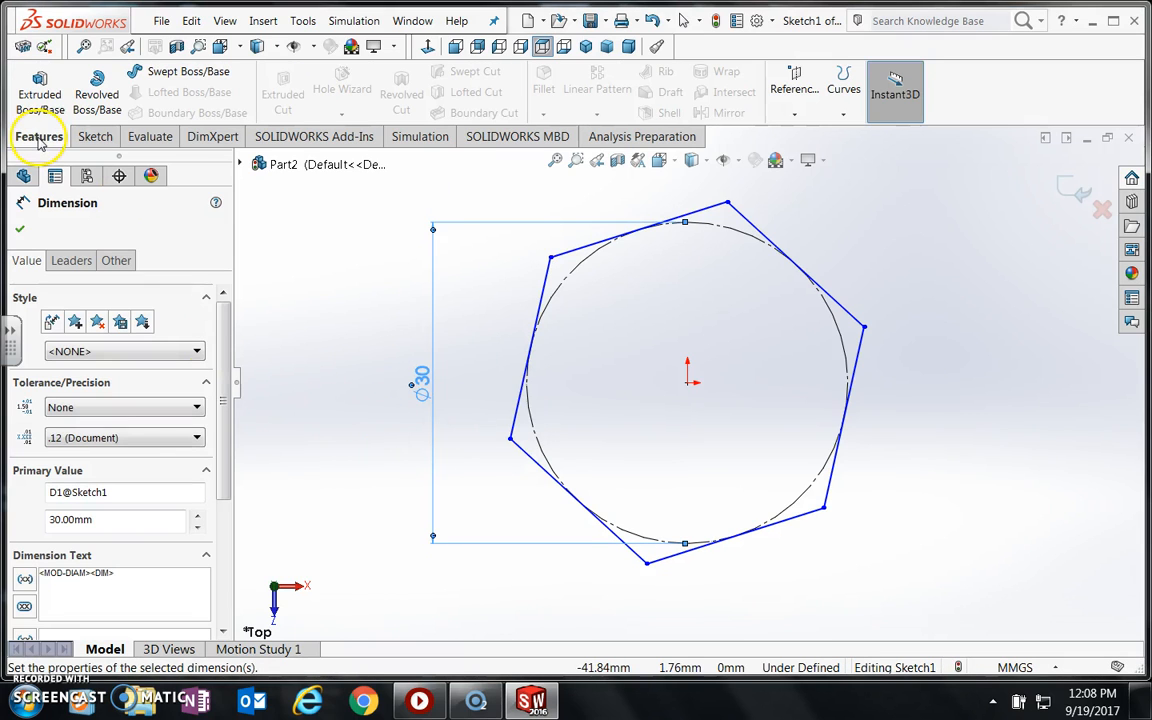
pyautogui.click(40, 95)
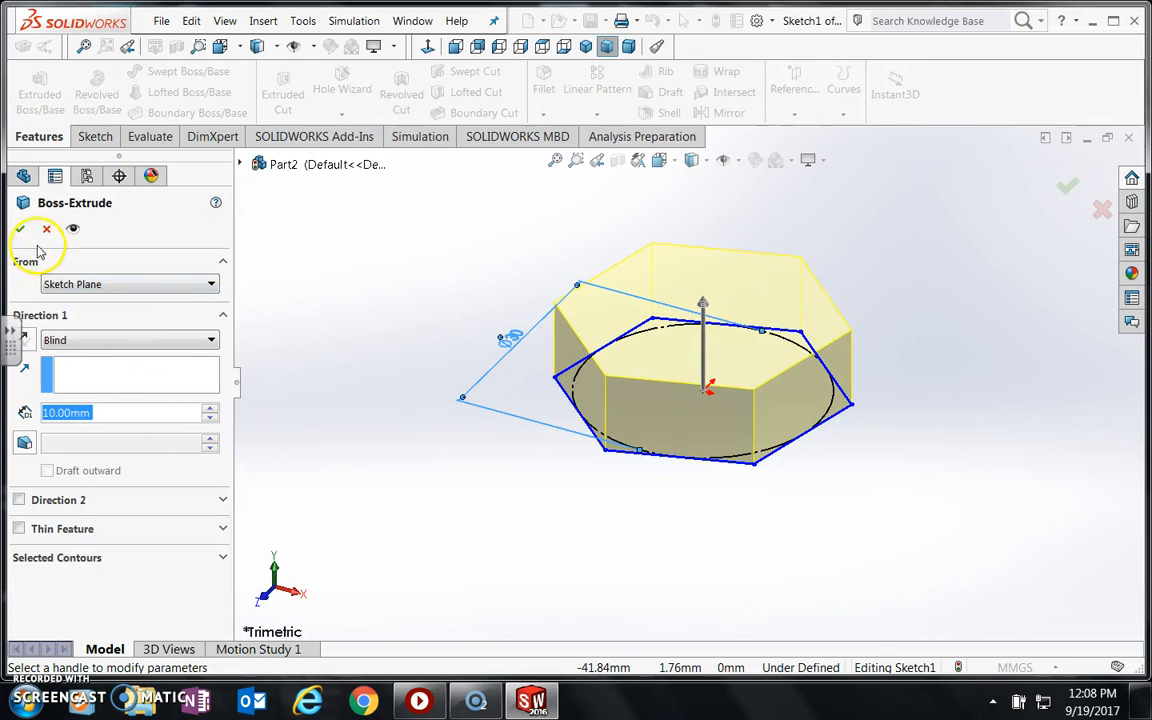
pyautogui.click(20, 229)
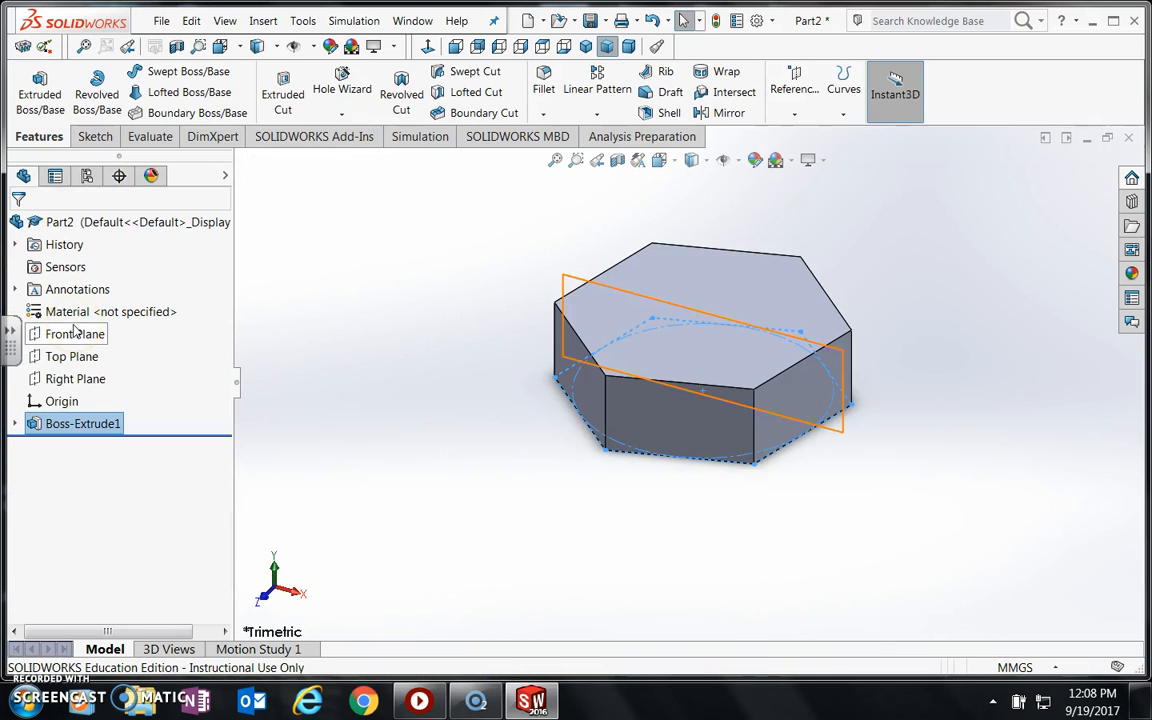
# - Sketch a circle about 21 mm in diameter on the bolt head's upper face, centred on the origin
pyautogui.click(728, 370)
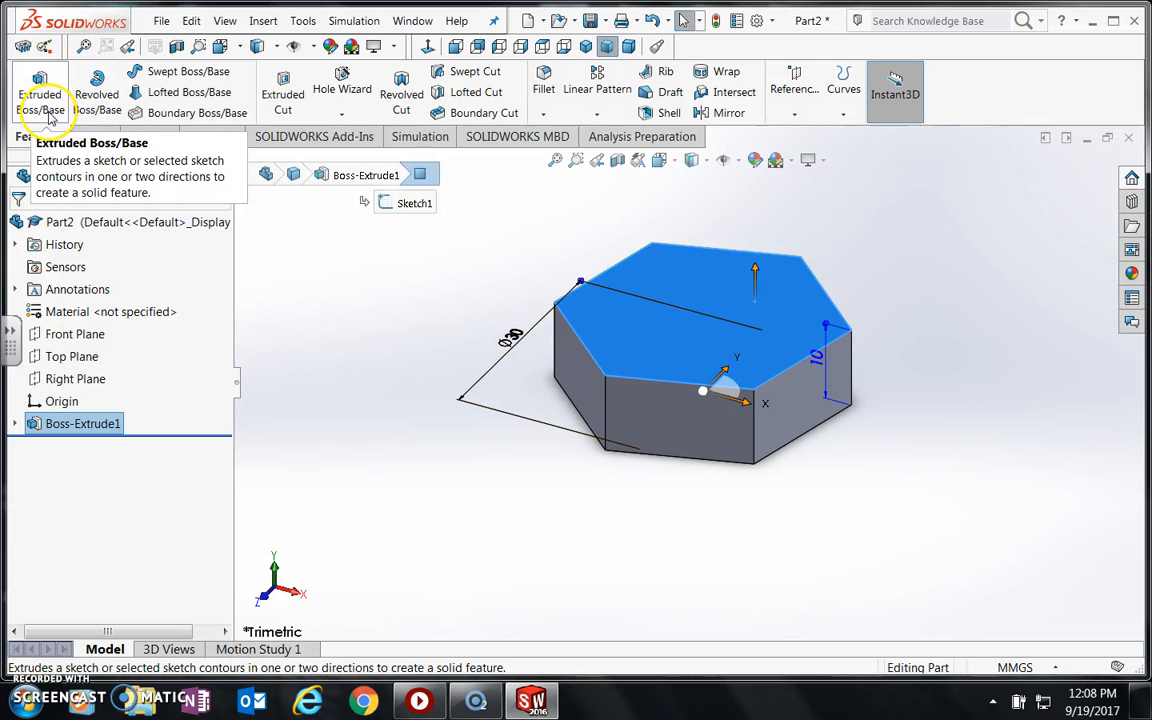
pyautogui.click(93, 136)
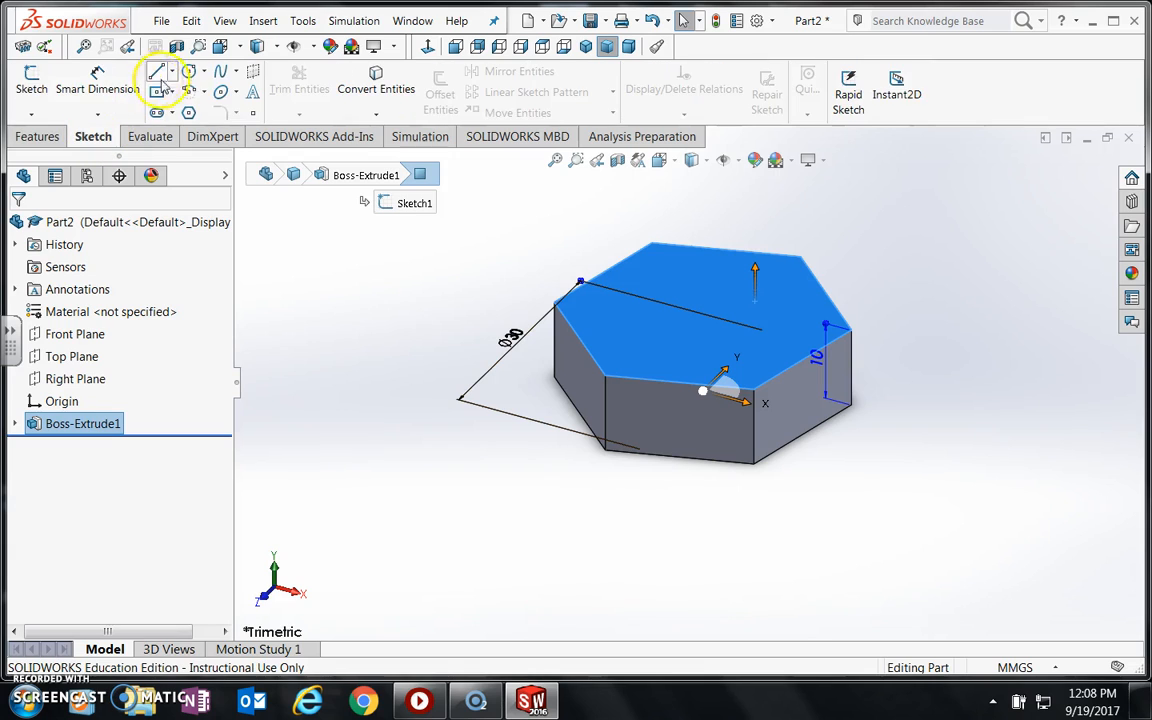
pyautogui.click(188, 71)
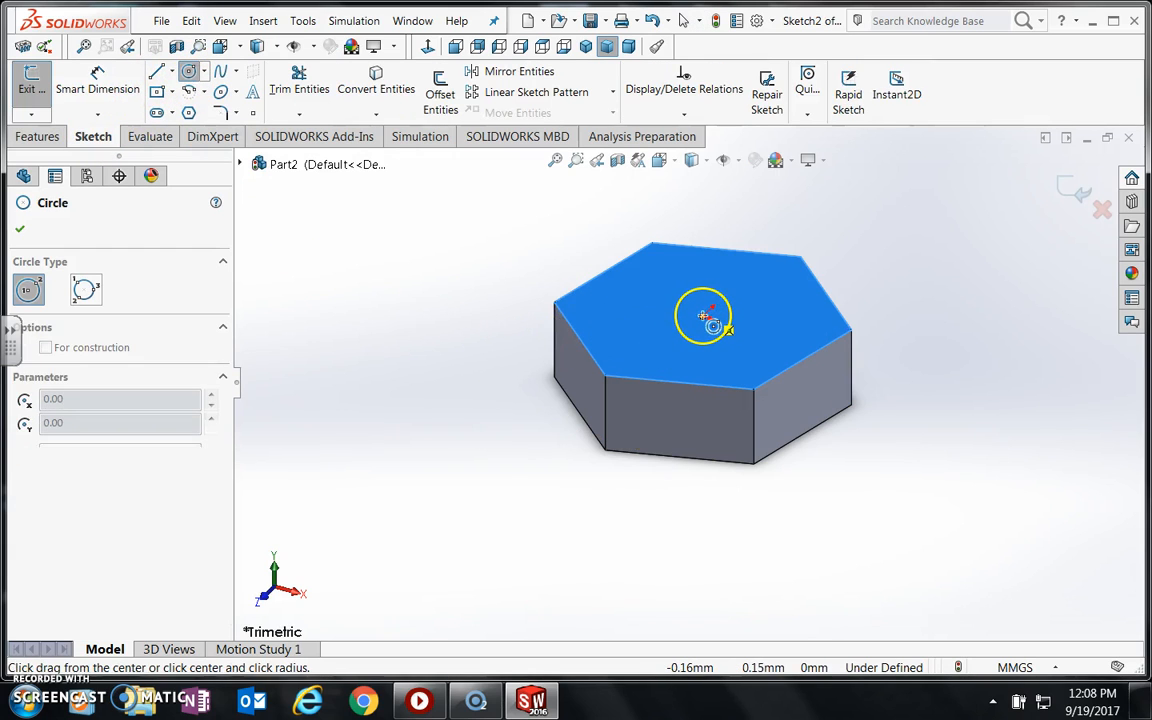
pyautogui.click(703, 316)
pyautogui.click(768, 349)
# - Dimension the circle on the bolt head to a diameter of 15 mm
pyautogui.click(111, 71)
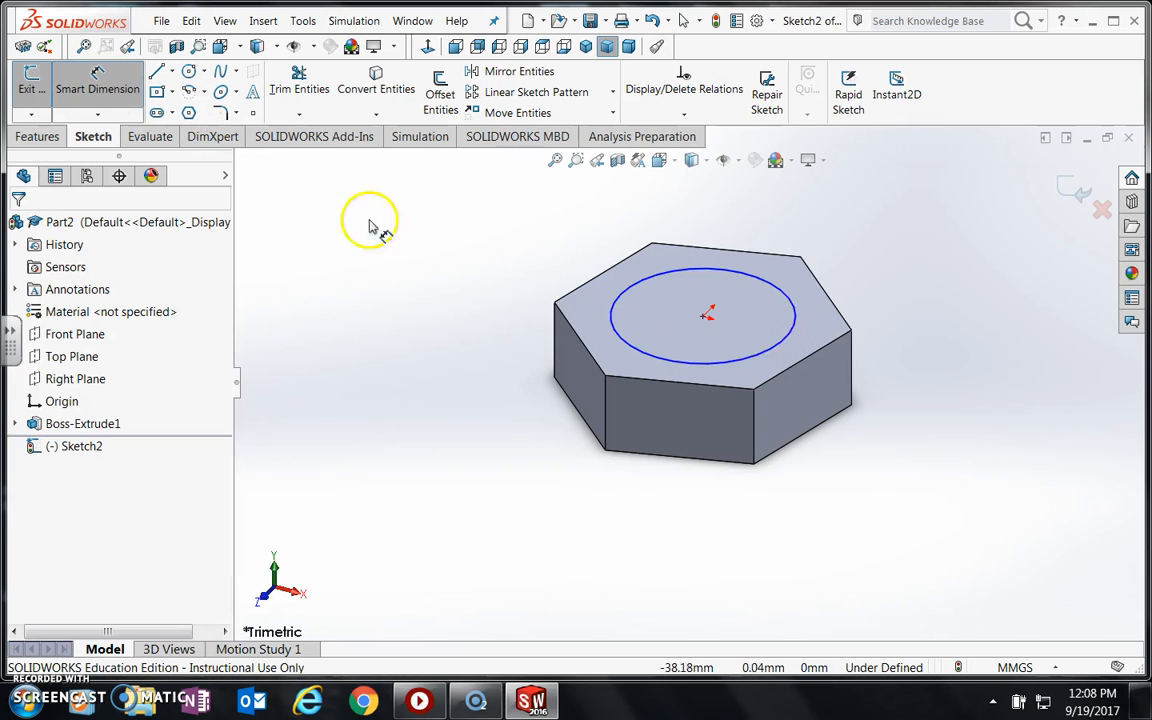
pyautogui.click(797, 318)
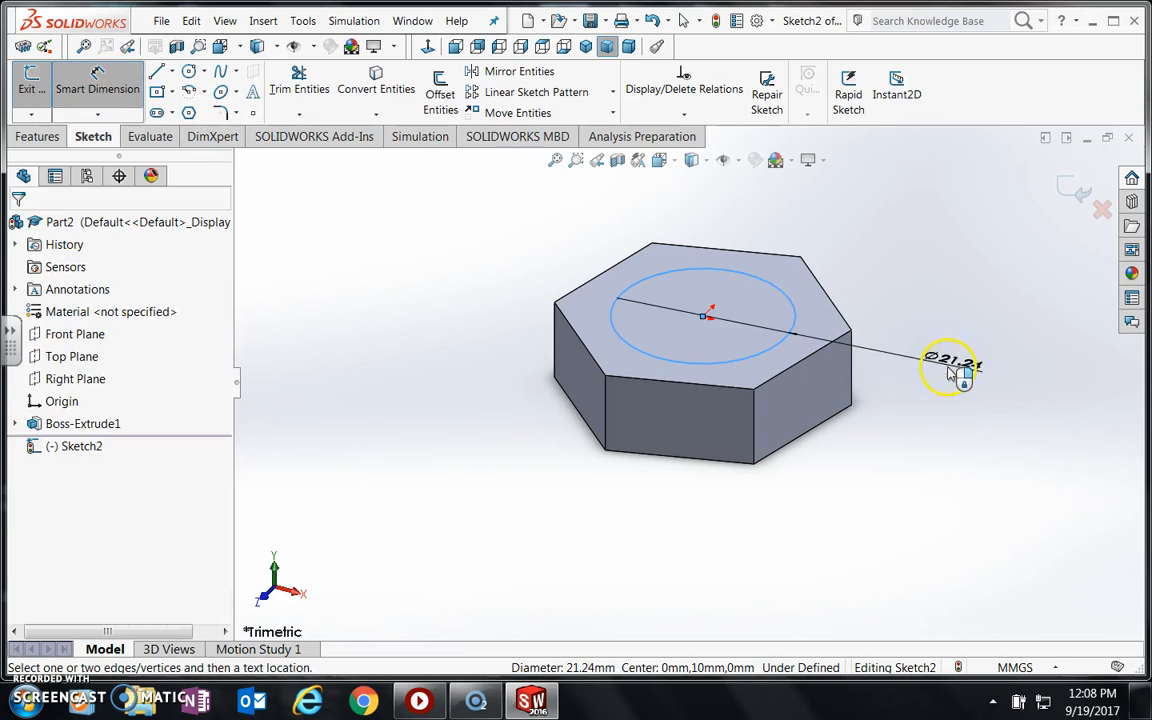
pyautogui.click(950, 373)
pyautogui.write('15')
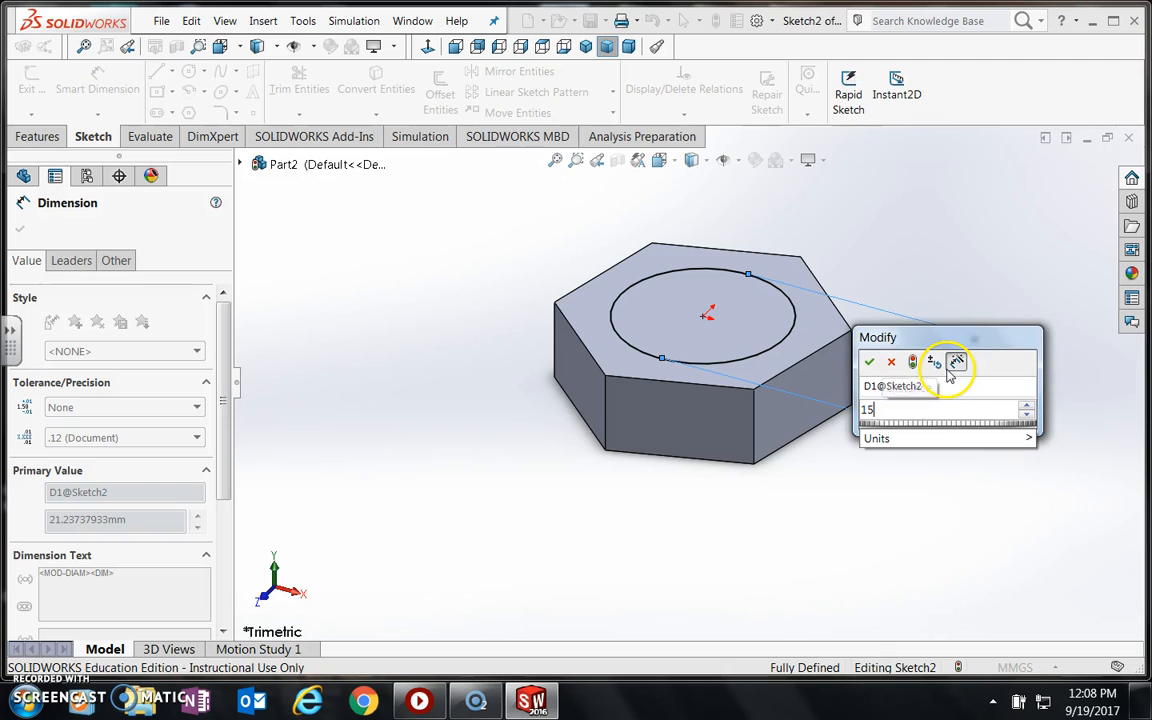
pyautogui.click(869, 361)
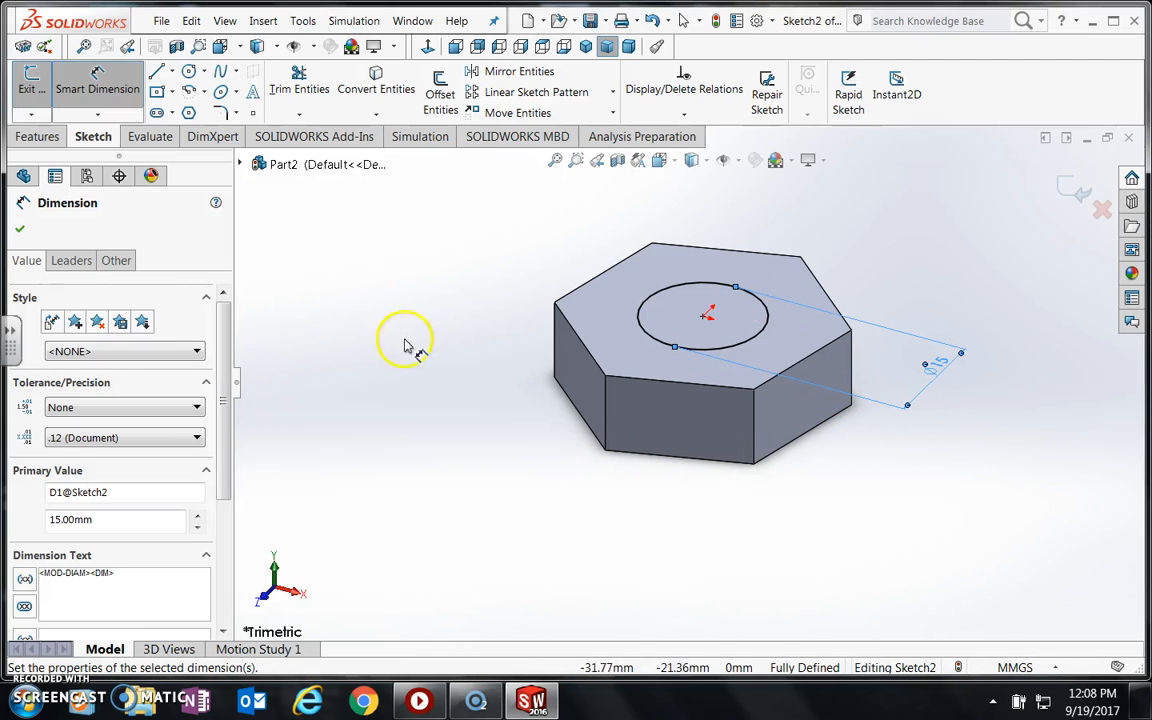
# - Extrude the 15 mm circle as a blind boss 40 mm upward to form the bolt shank
pyautogui.click(35, 136)
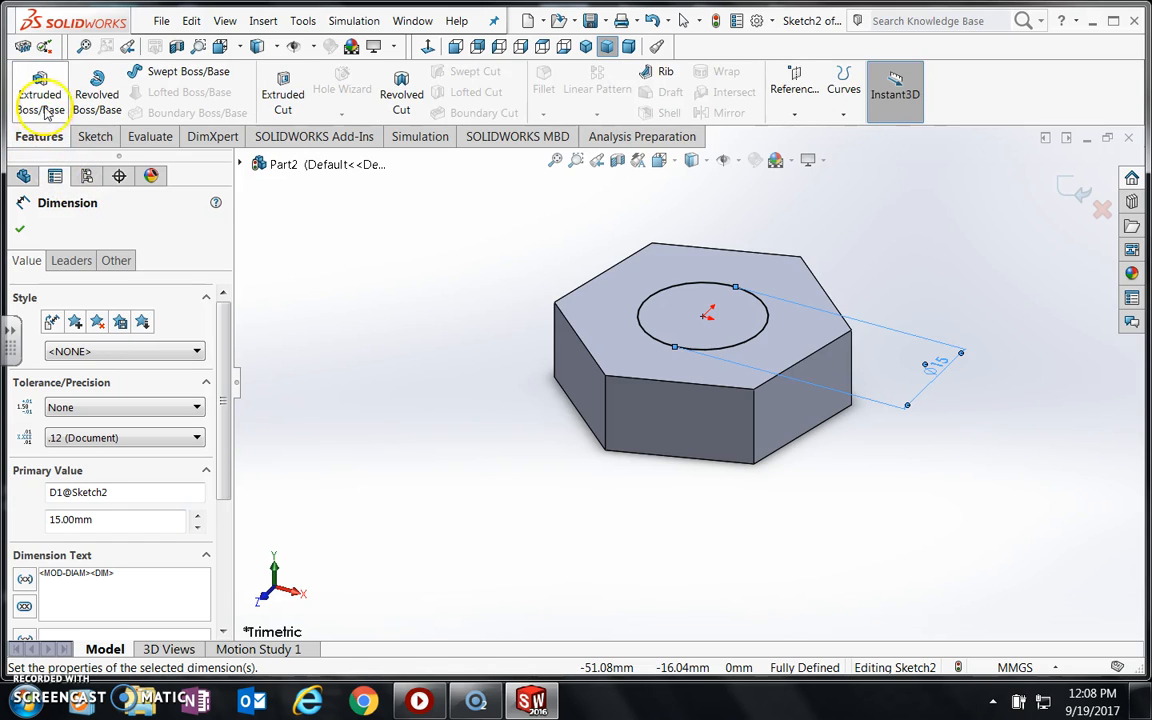
pyautogui.click(45, 103)
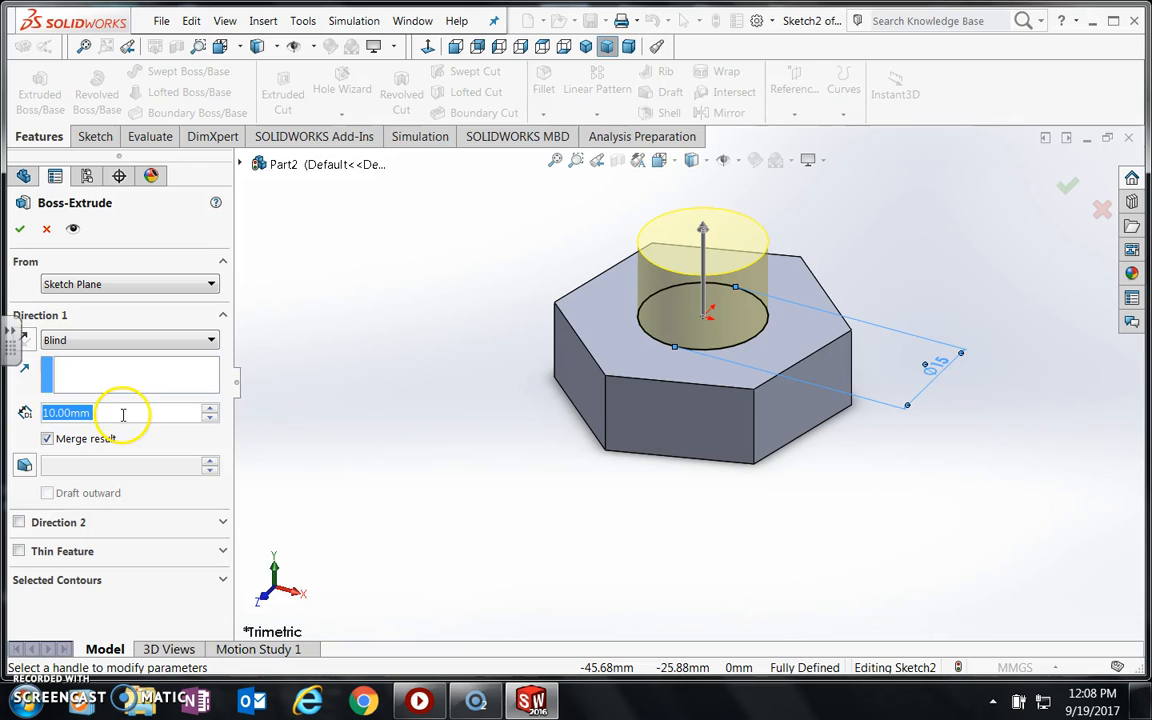
pyautogui.write('40')
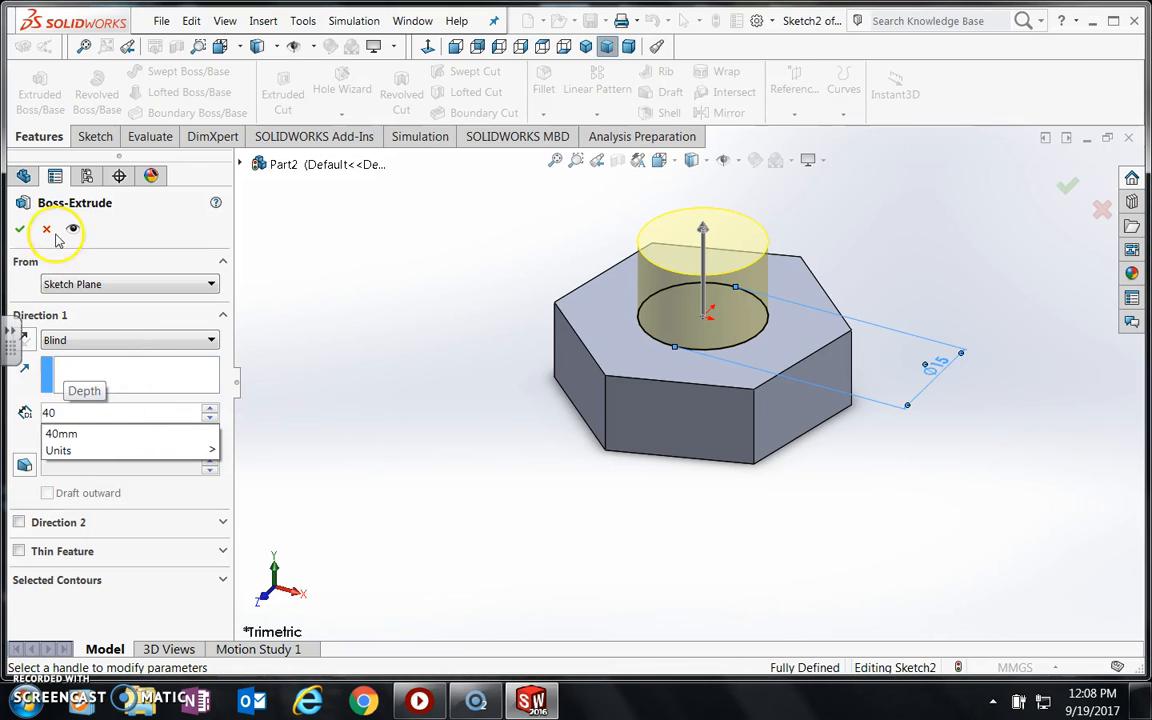
pyautogui.press('Return')
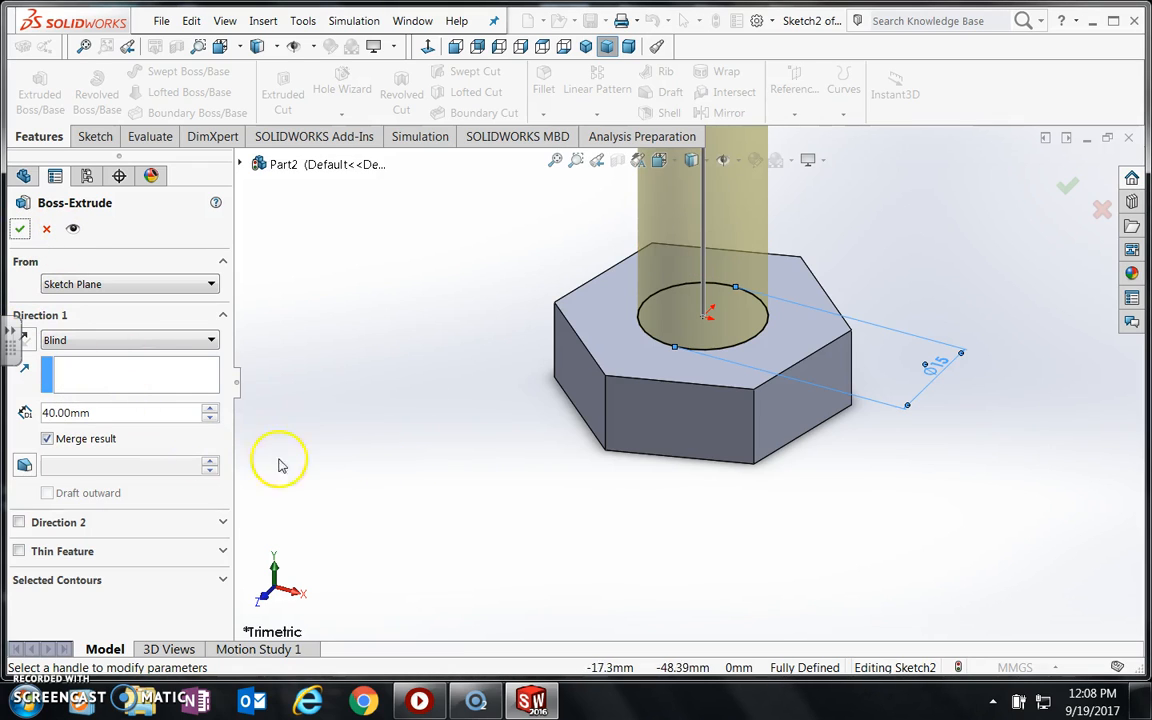
pyautogui.click(20, 231)
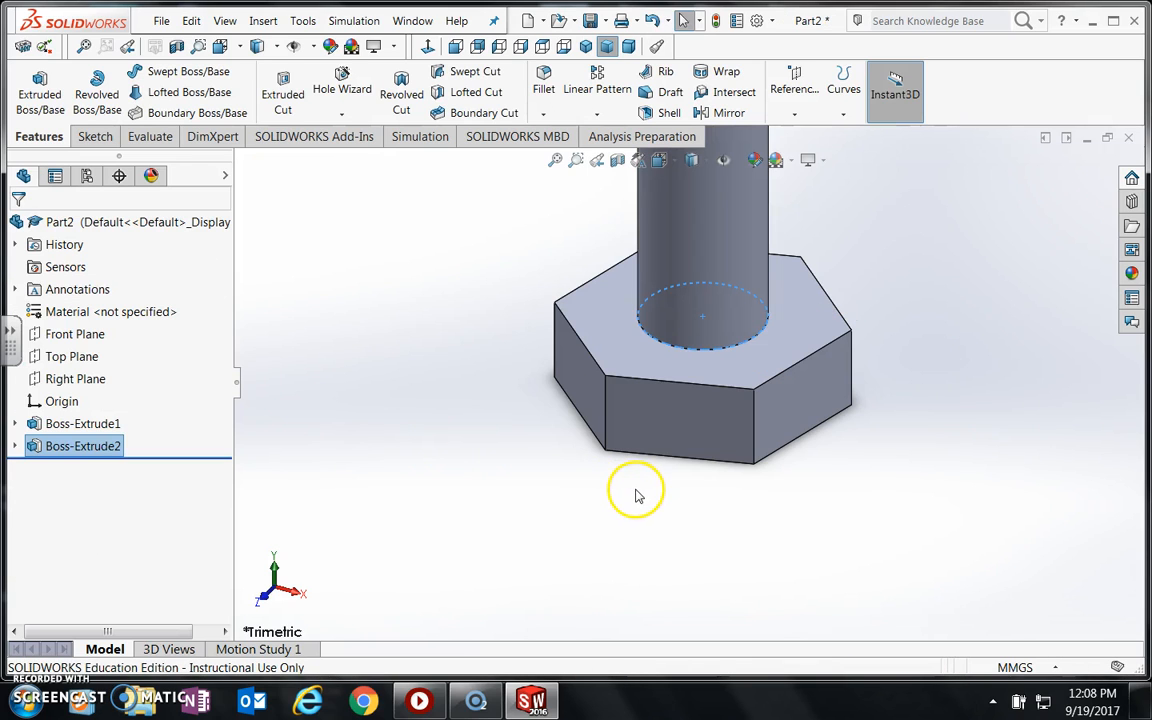
pyautogui.press('f')
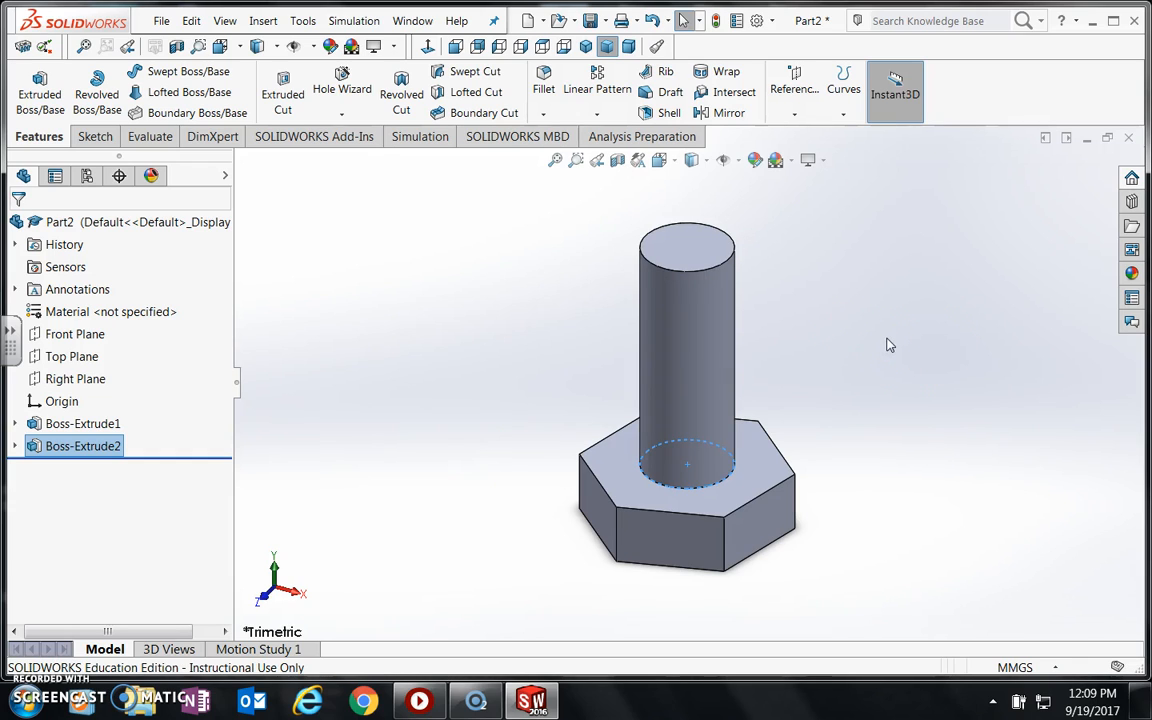
# - Start a 1 mm fillet and select the circular edges at the shank's free end and at its base
pyautogui.hotkey('ctrl', '7')
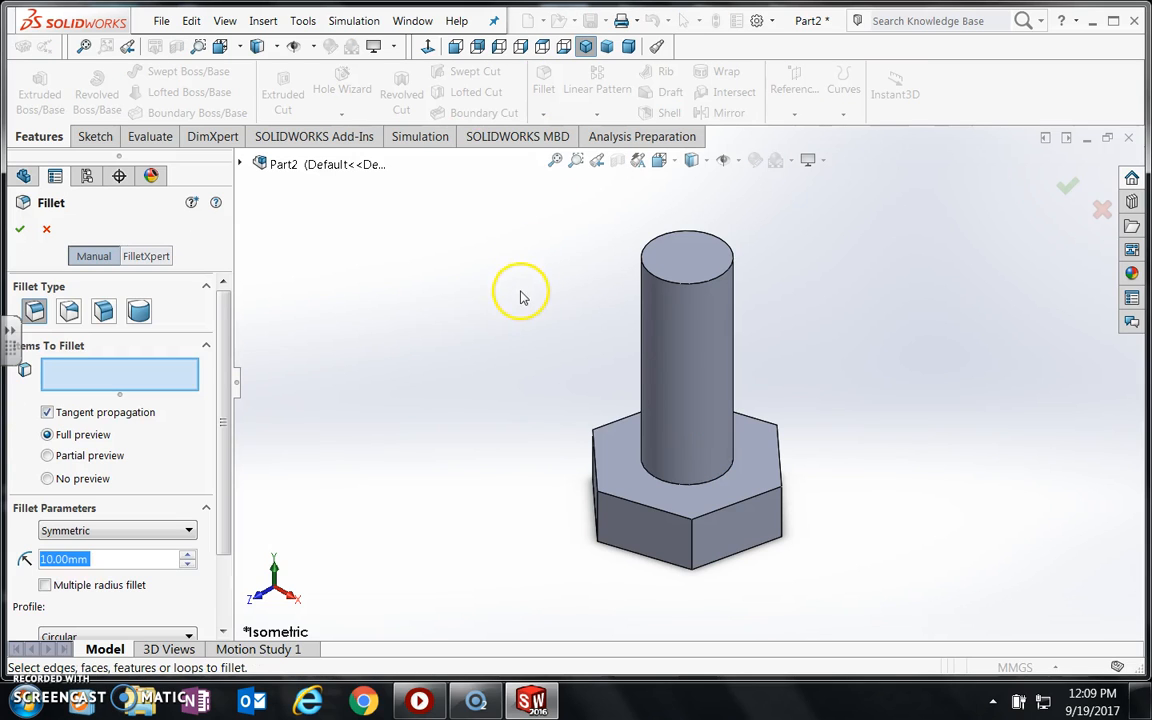
pyautogui.write('1')
pyautogui.press('Return')
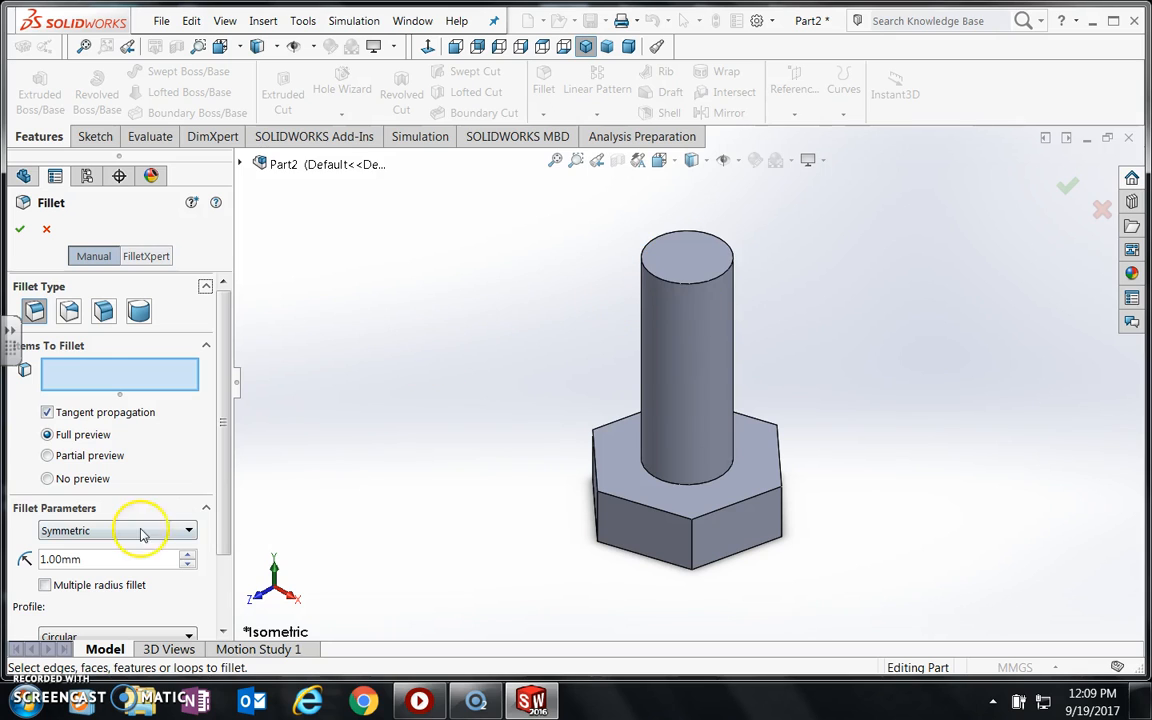
pyautogui.click(698, 289)
pyautogui.click(688, 482)
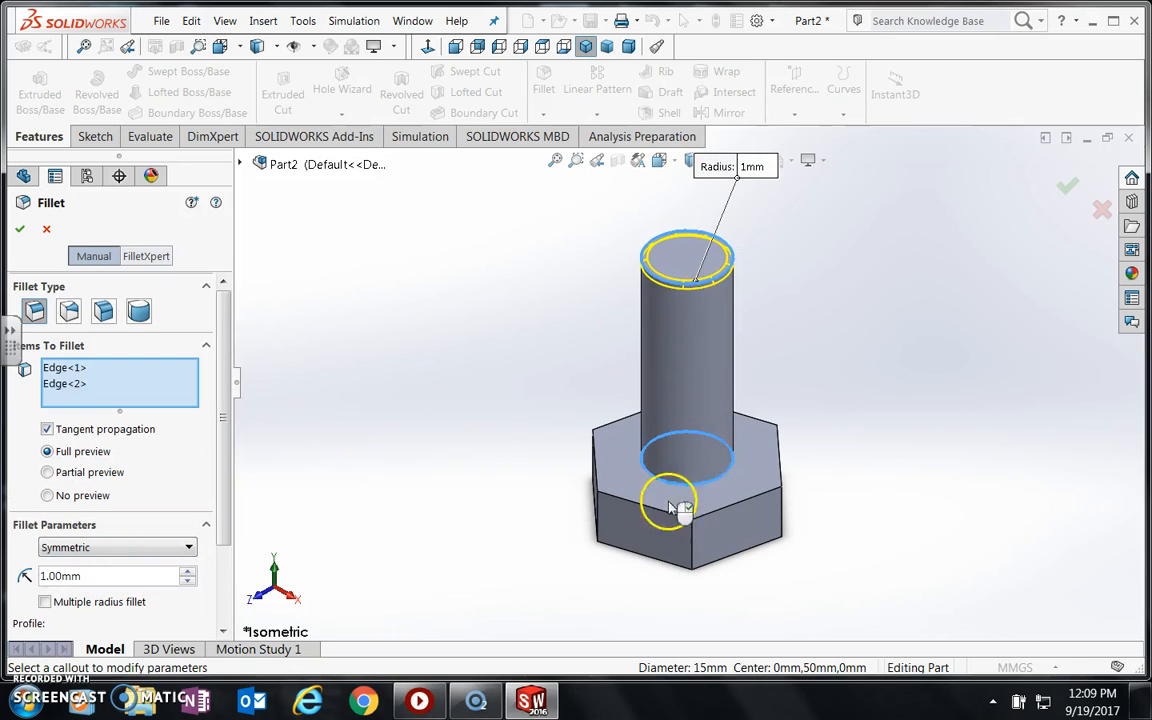
# - Add the bolt head's upper and lower hexagonal faces to the fillet selection
pyautogui.moveTo(733, 512); pyautogui.dragTo(766, 476, button='middle')
pyautogui.click(766, 513)
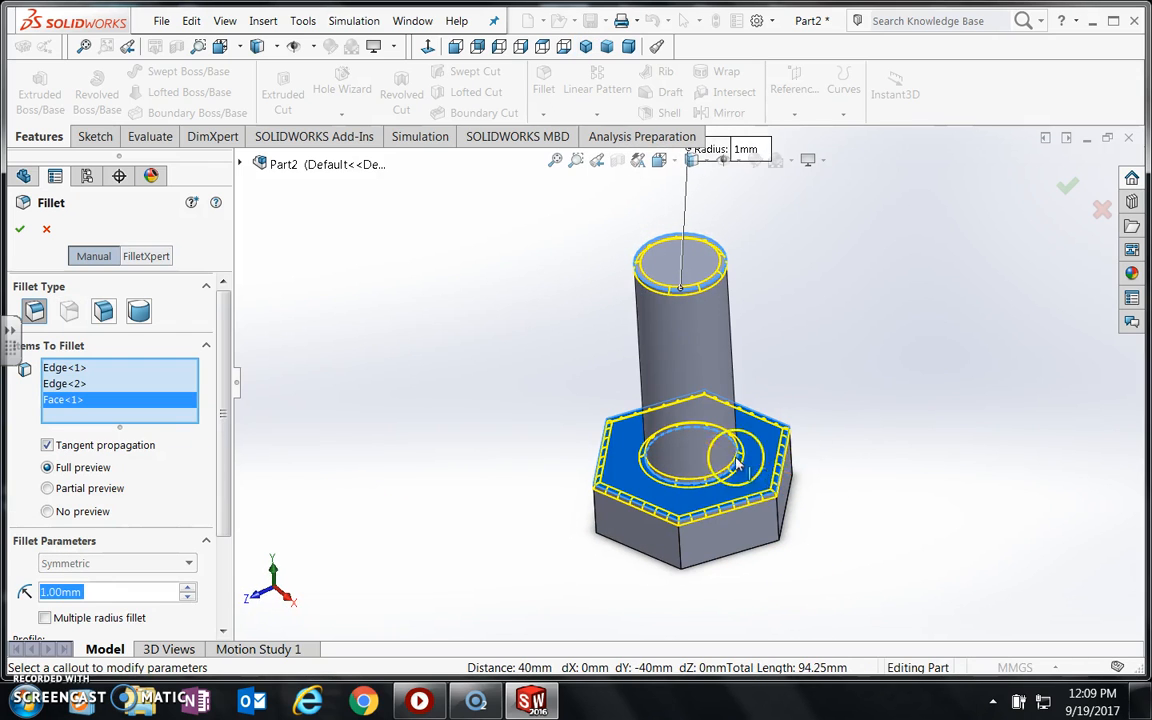
pyautogui.moveTo(818, 585); pyautogui.dragTo(650, 400, button='middle')
pyautogui.click(623, 443)
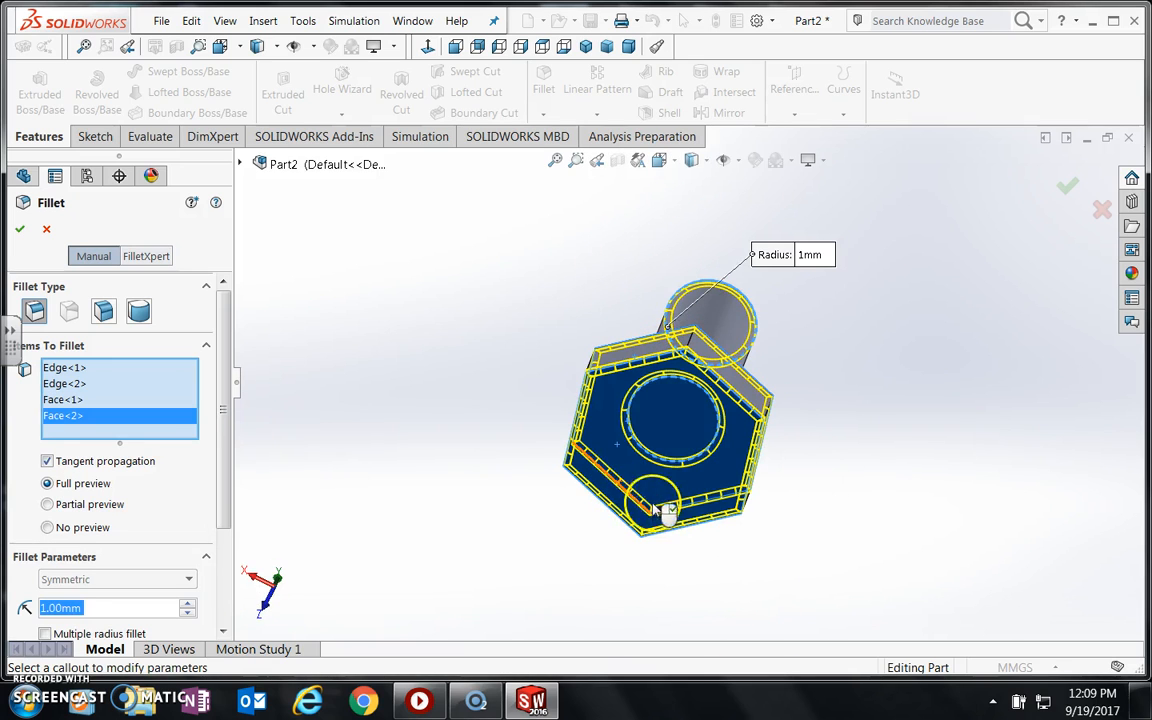
# - Add the bolt head's six side faces to the 1 mm fillet and apply it
pyautogui.moveTo(506, 388); pyautogui.dragTo(713, 507, button='middle')
pyautogui.click(779, 515)
pyautogui.click(695, 548)
pyautogui.moveTo(548, 586); pyautogui.dragTo(640, 545, button='middle')
pyautogui.click(597, 532)
pyautogui.click(639, 544)
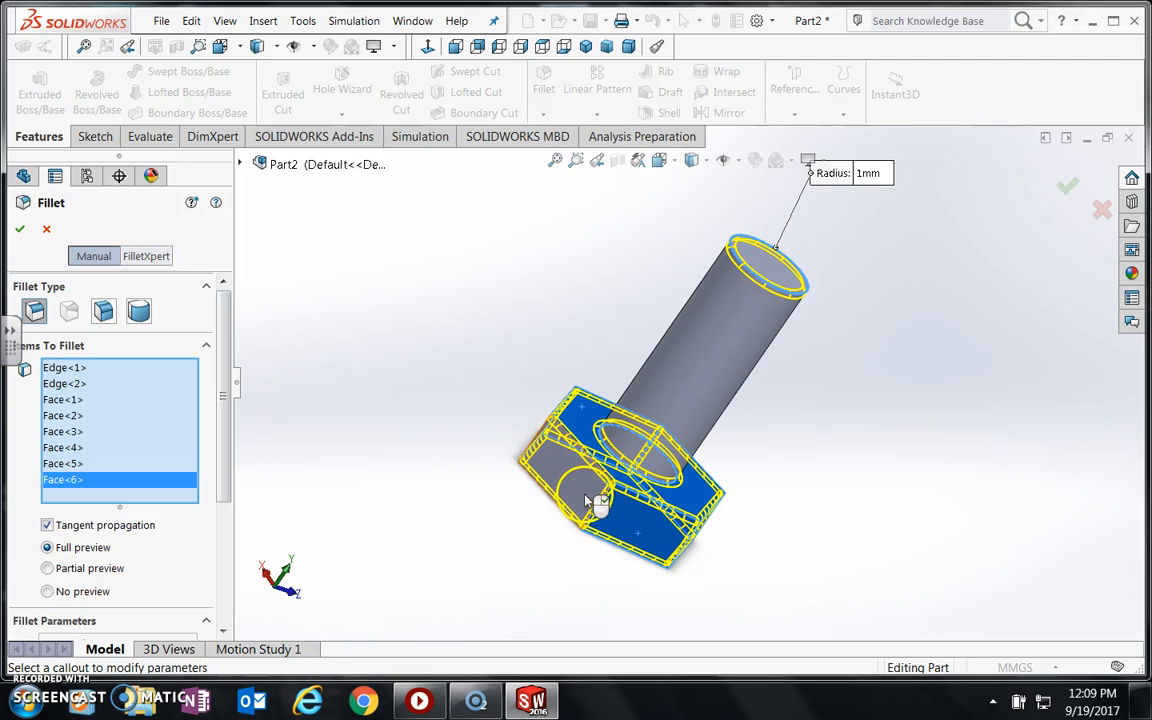
pyautogui.click(592, 501)
pyautogui.moveTo(484, 502); pyautogui.dragTo(596, 496, button='middle')
pyautogui.click(596, 480)
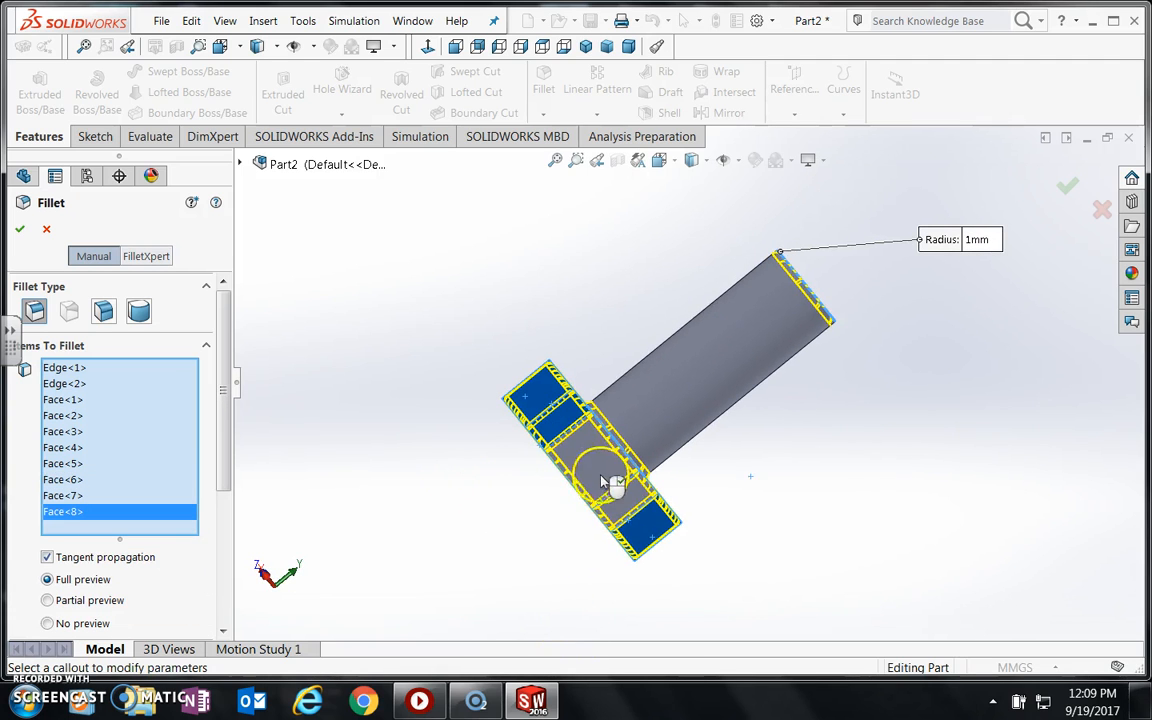
pyautogui.moveTo(512, 319); pyautogui.dragTo(845, 221, button='middle')
pyautogui.moveTo(813, 507); pyautogui.dragTo(816, 327, button='middle')
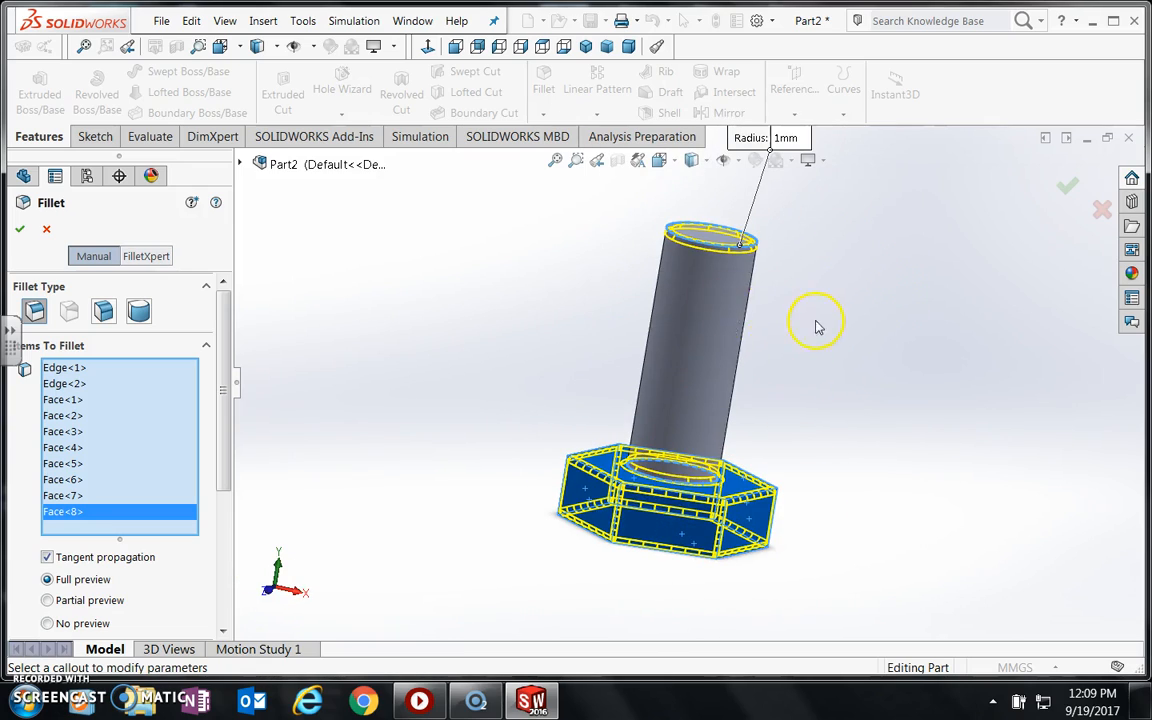
pyautogui.click(19, 232)
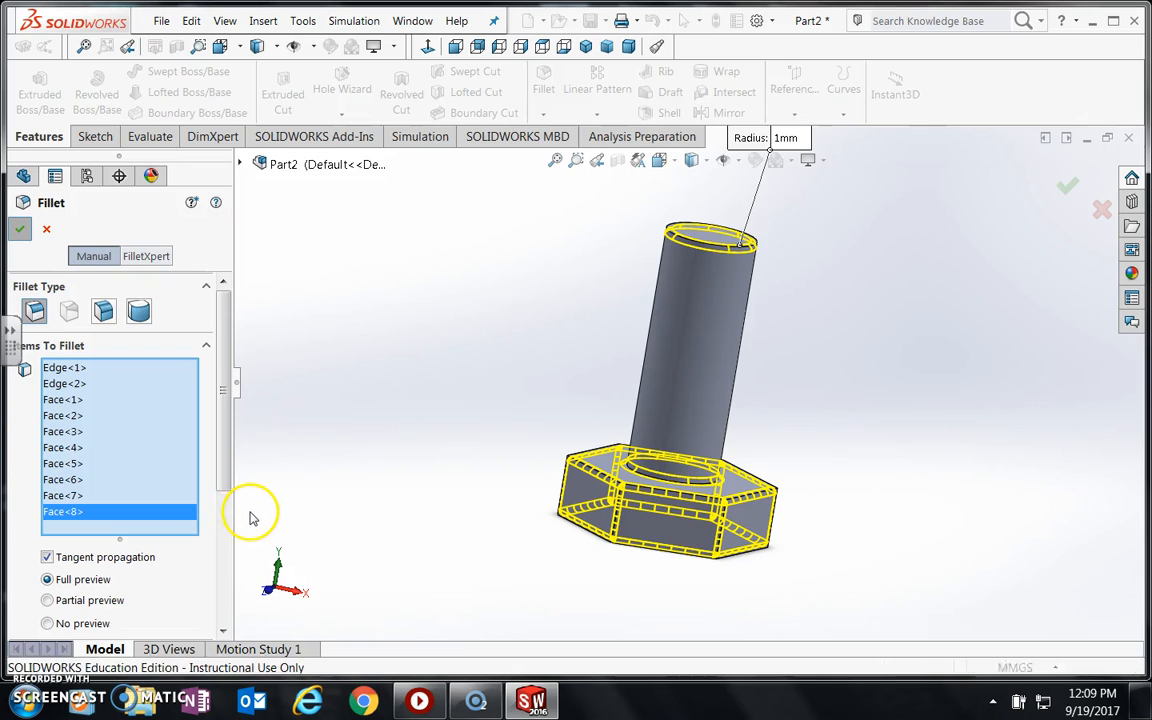
# - Save the part in the sketchup folder as Firsname.Lastname_Bolt and close it
pyautogui.moveTo(757, 578); pyautogui.dragTo(590, 555, button='middle')
pyautogui.click(160, 22)
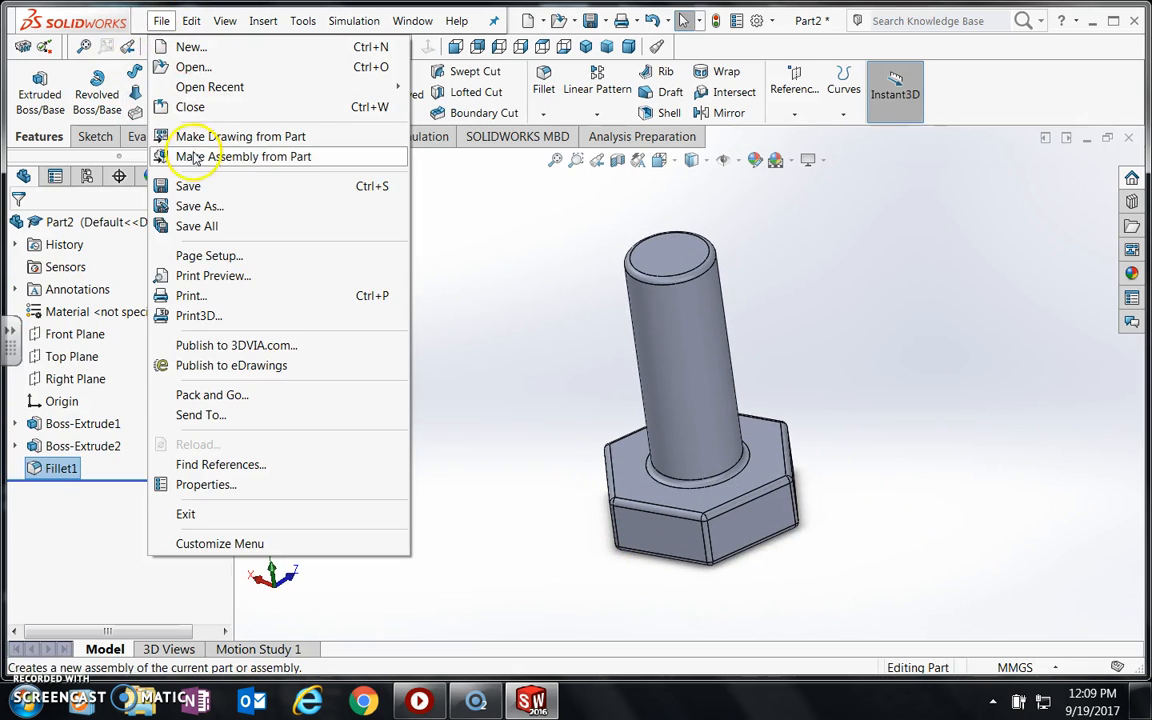
pyautogui.click(197, 190)
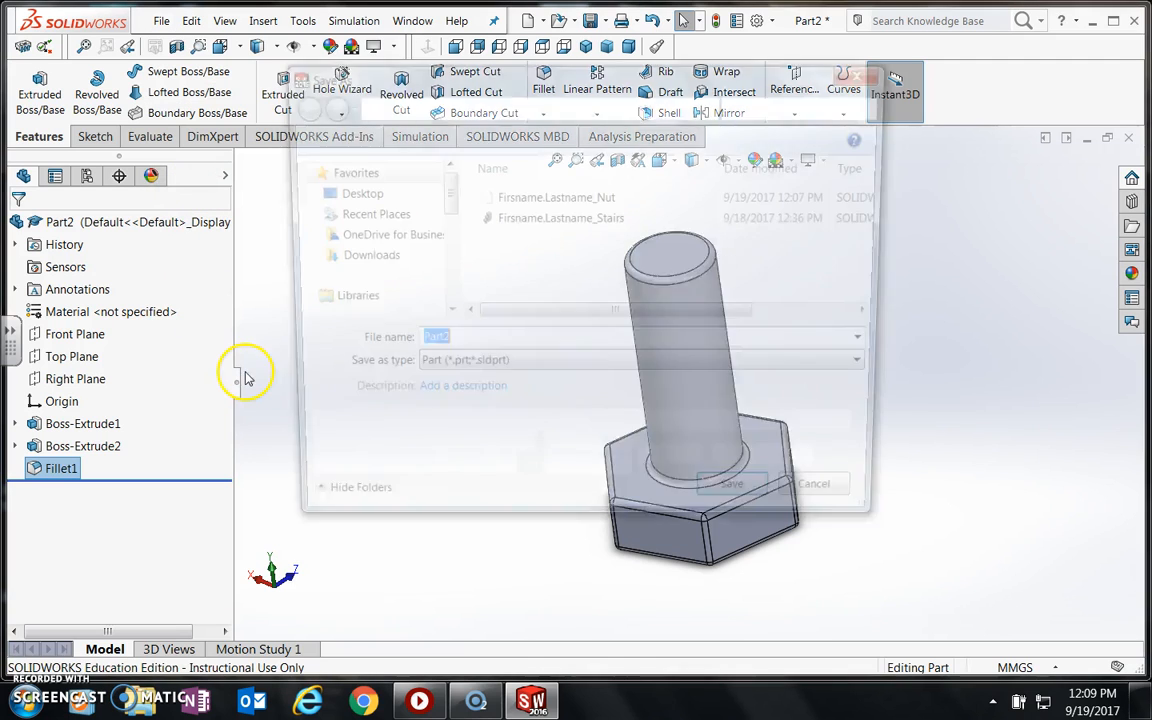
pyautogui.click(548, 218)
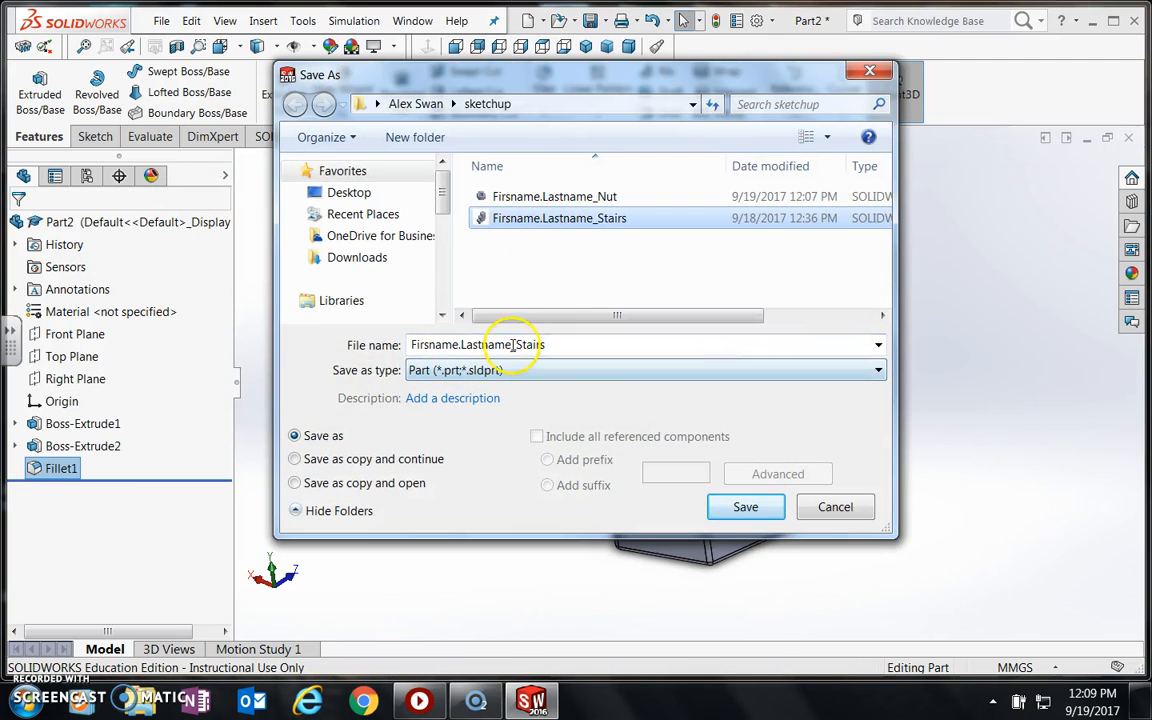
pyautogui.doubleClick(516, 344)
pyautogui.moveTo(514, 345); pyautogui.dragTo(587, 347)
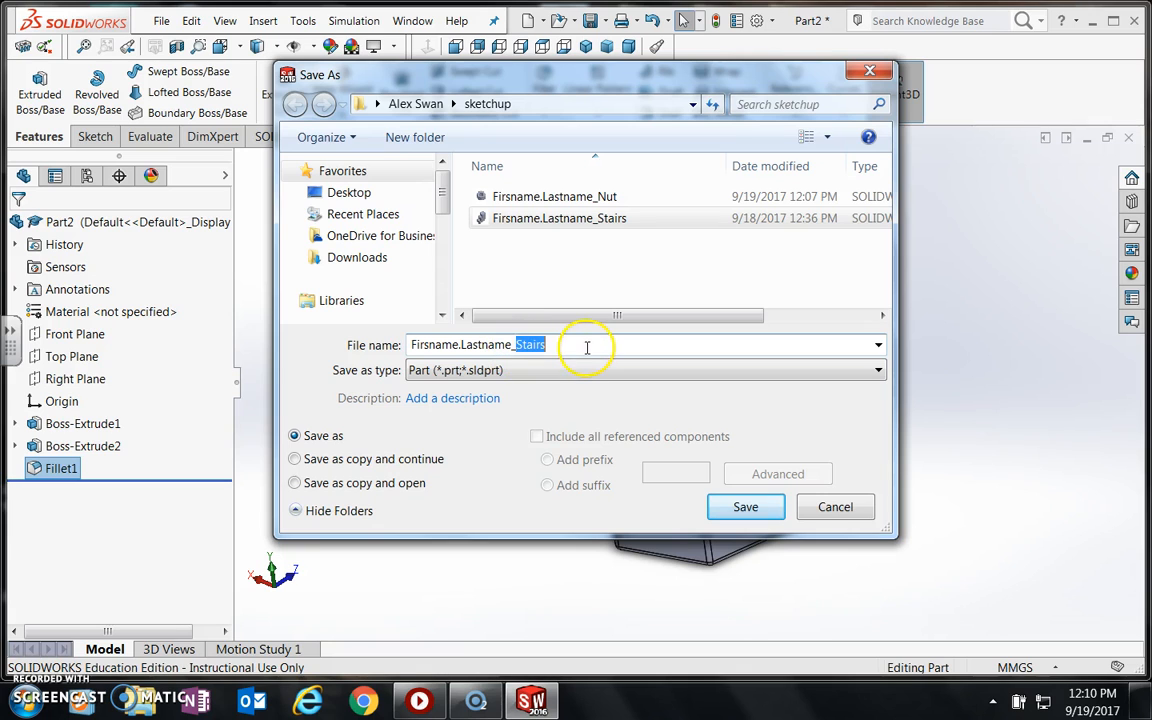
pyautogui.write('Bol')
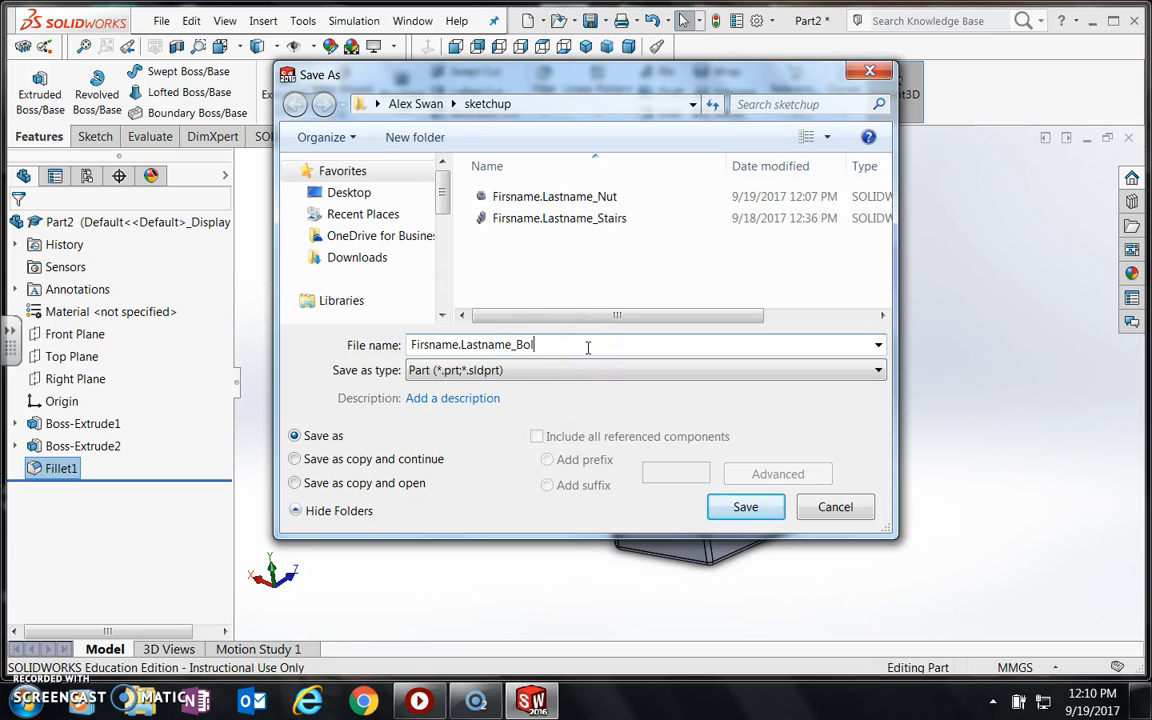
pyautogui.click(745, 508)
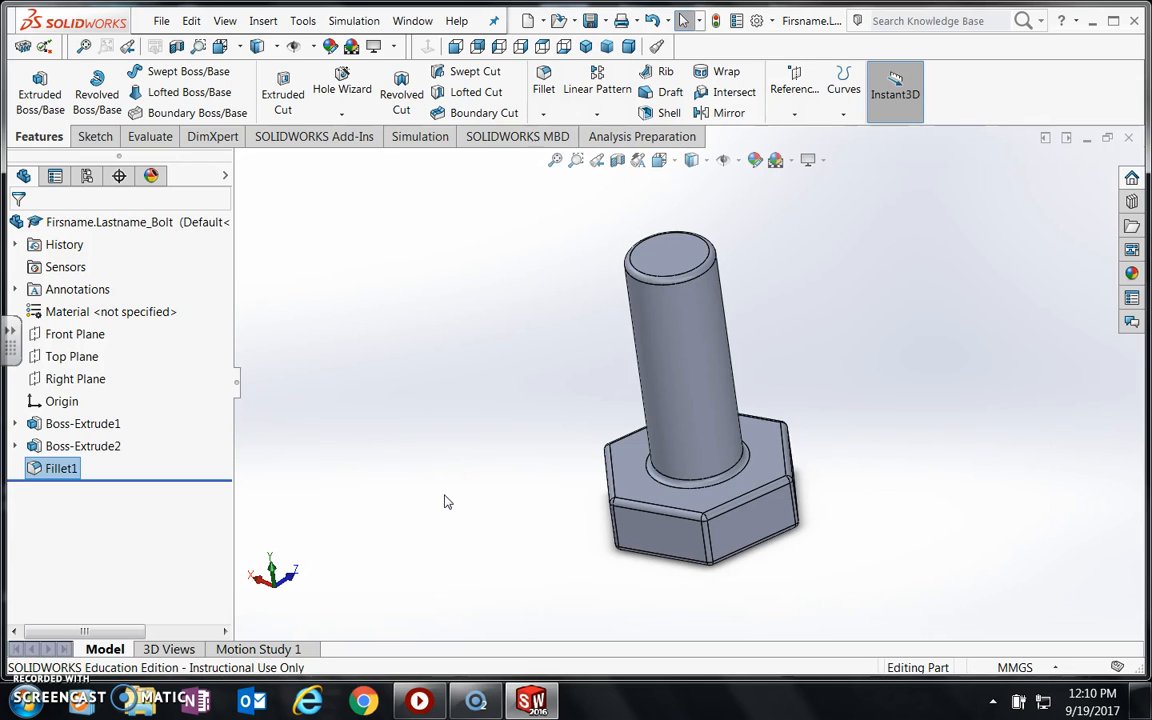
pyautogui.click(1129, 139)
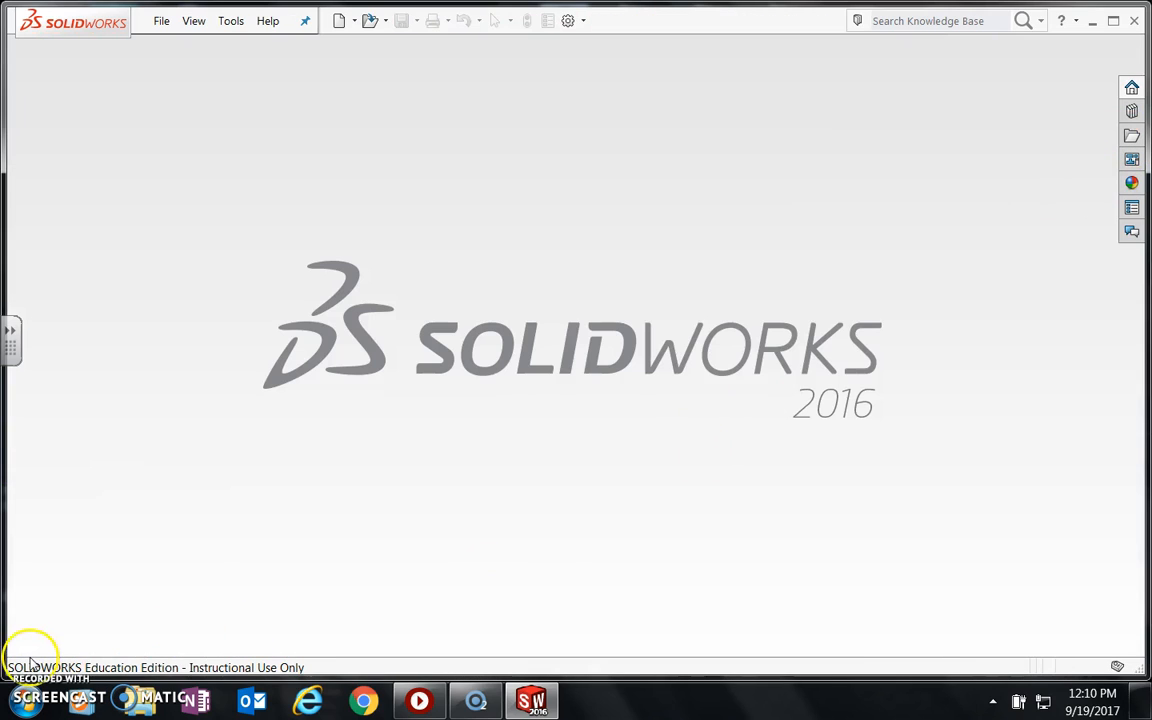